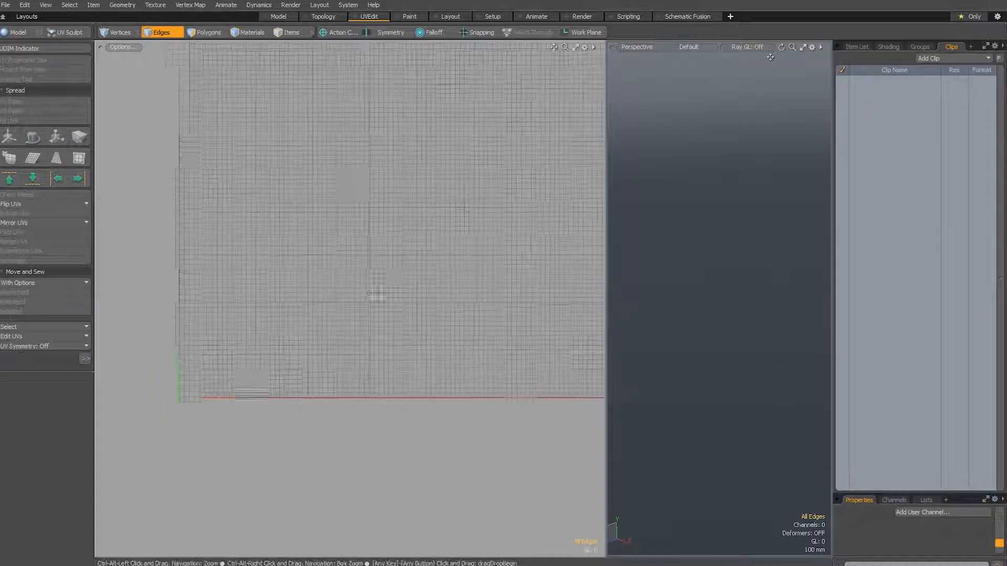
Review the UDIM tile grid in the UV view and the numbered texture files in the maps04 folder
left_click_drag(384, 312, 365, 337, "alt")
scroll(367, 324, "down", 1)
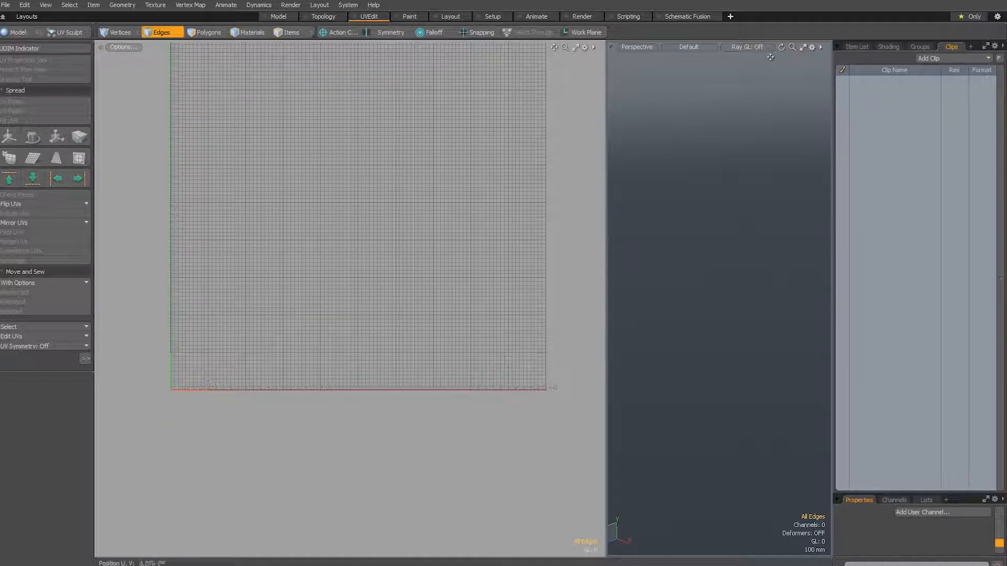
key("alt+Tab")
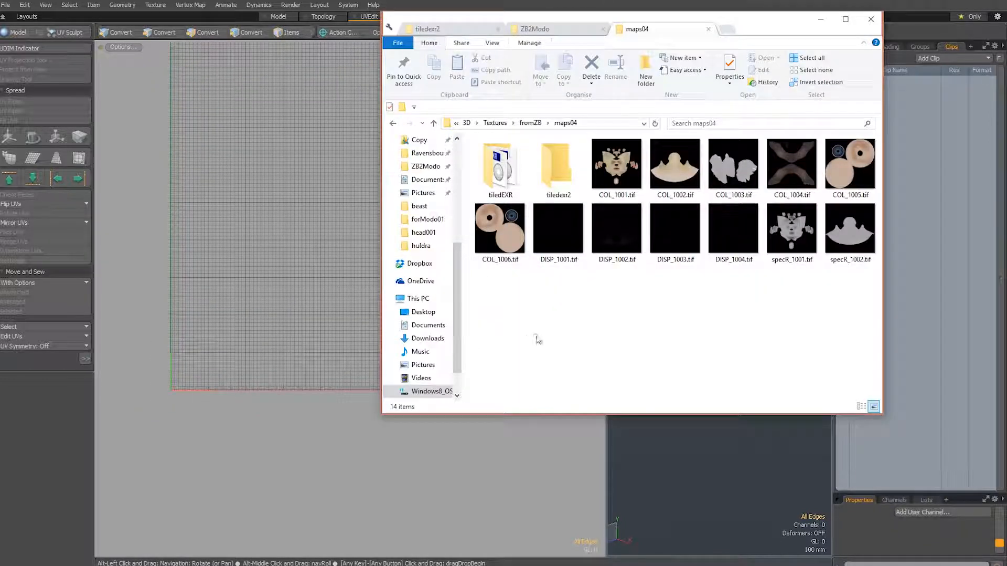
left_click(205, 367)
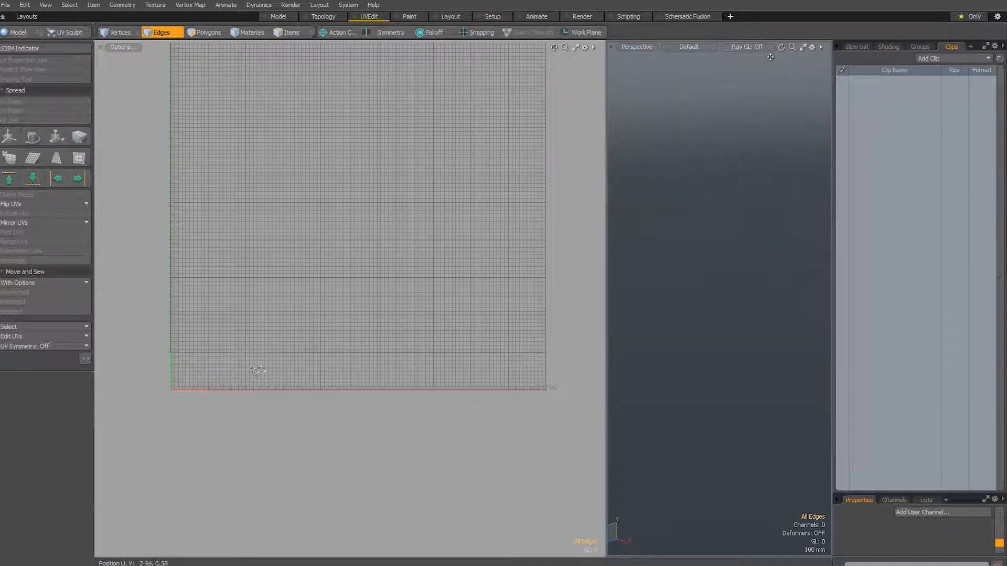
left_click_drag(332, 153, 330, 188, "alt")
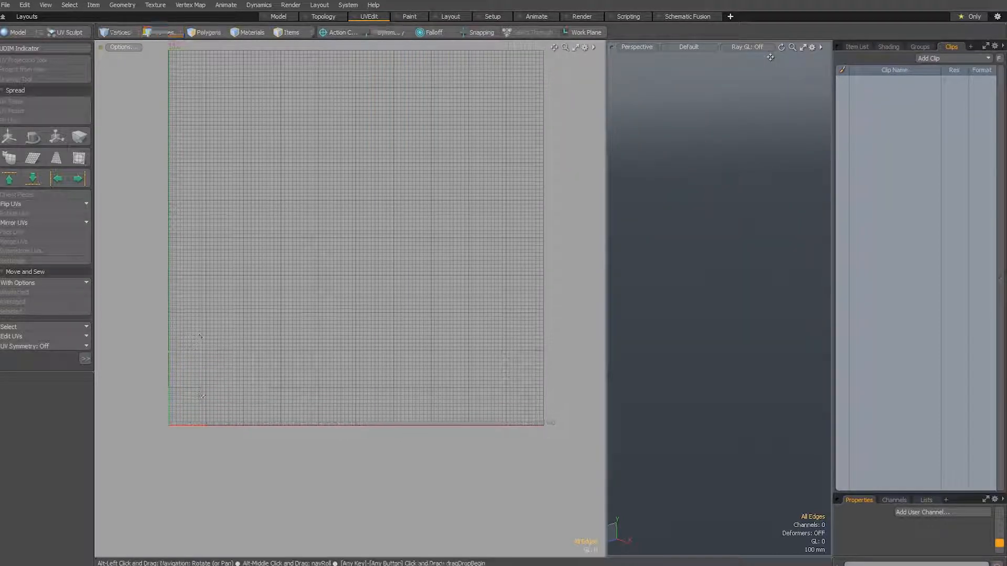
Open the UV viewport's properties, try a V High Span of 13, and set it back to 10
left_click(126, 46)
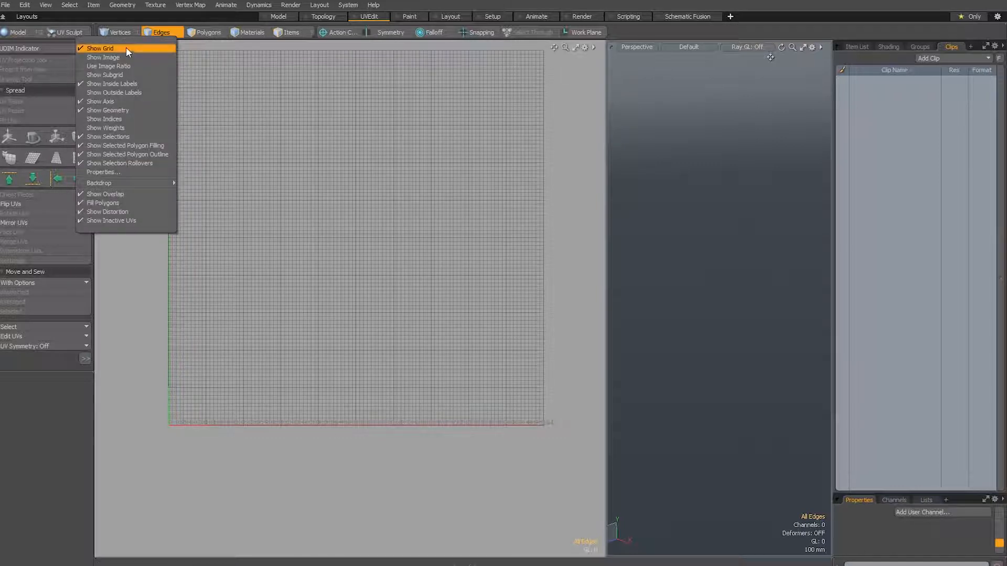
left_click(125, 172)
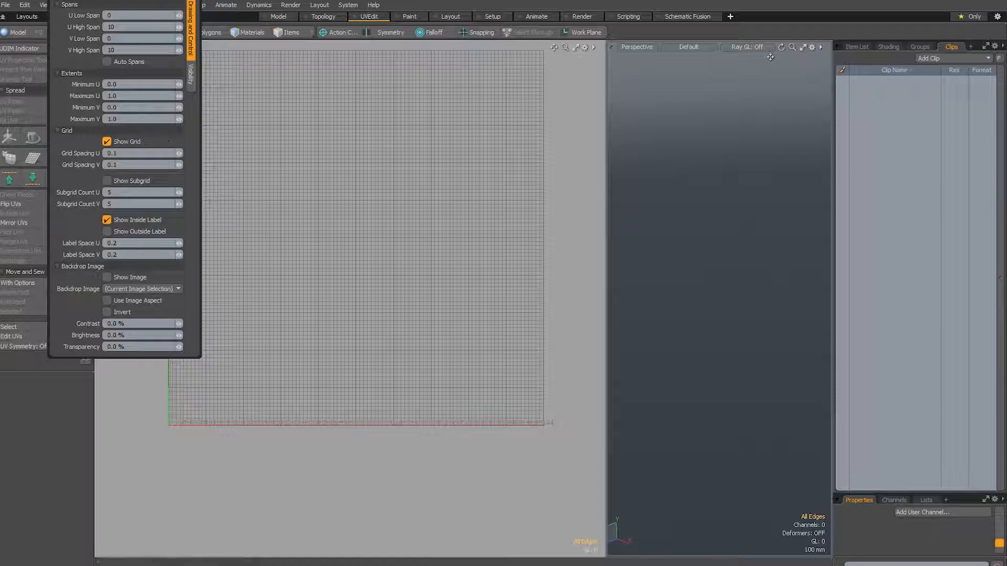
left_click(131, 51)
left_click(131, 51)
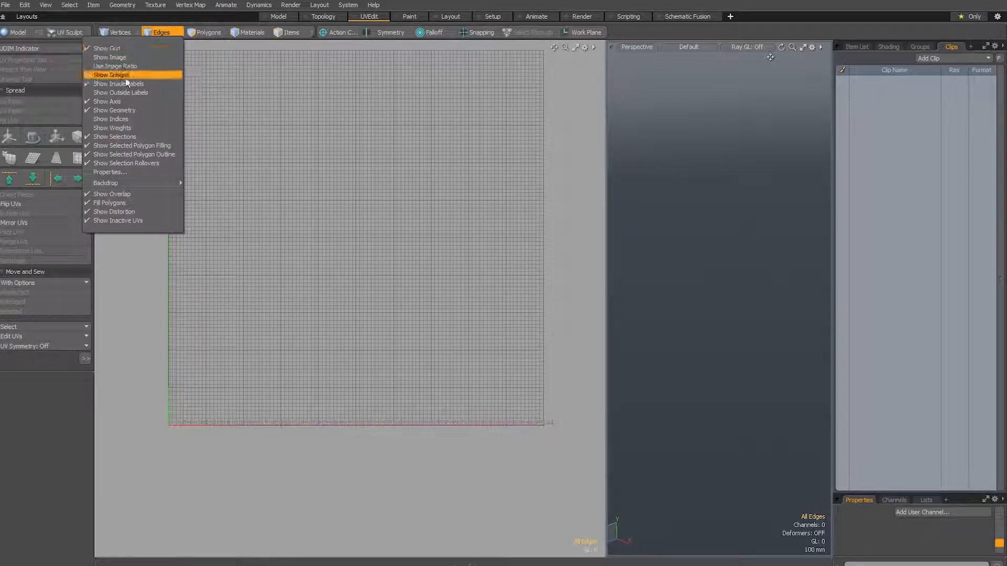
left_click(113, 172)
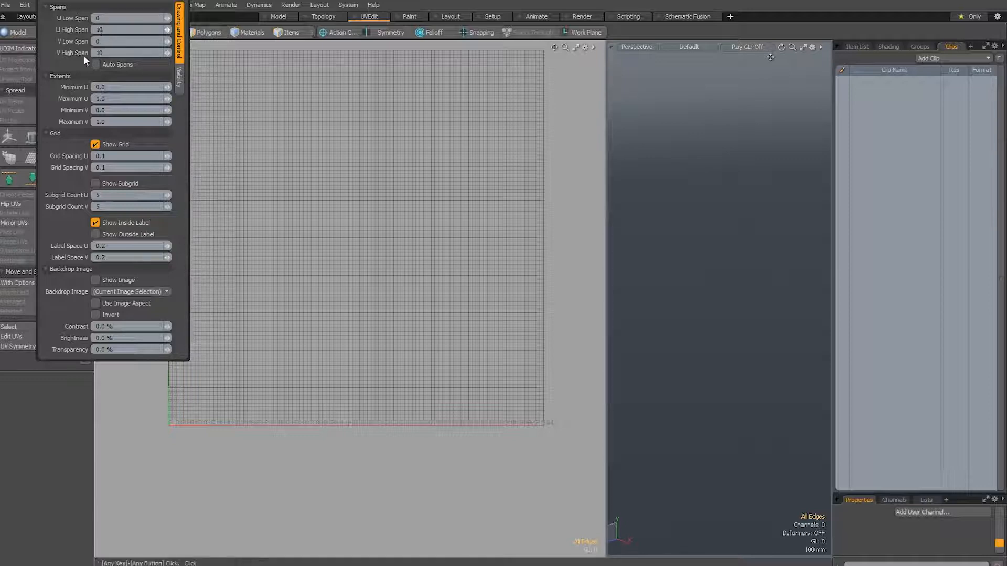
left_click(167, 54)
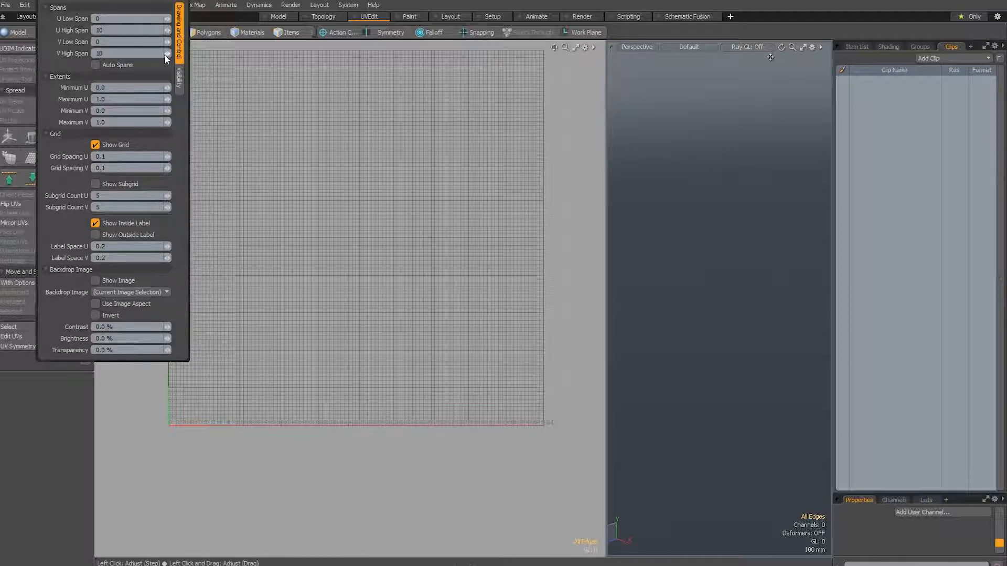
left_click_drag(177, 57, 175, 57)
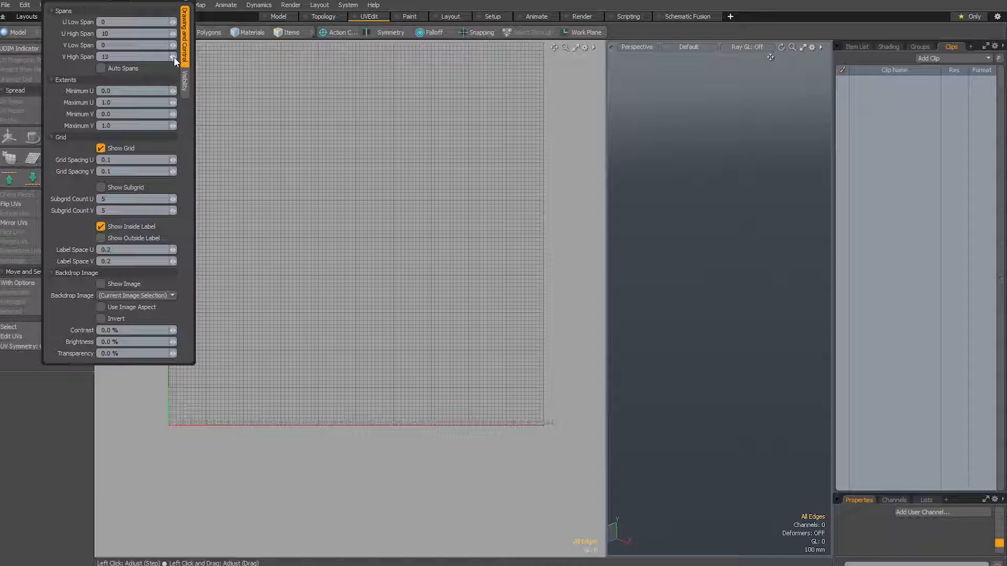
left_click_drag(171, 57, 170, 65)
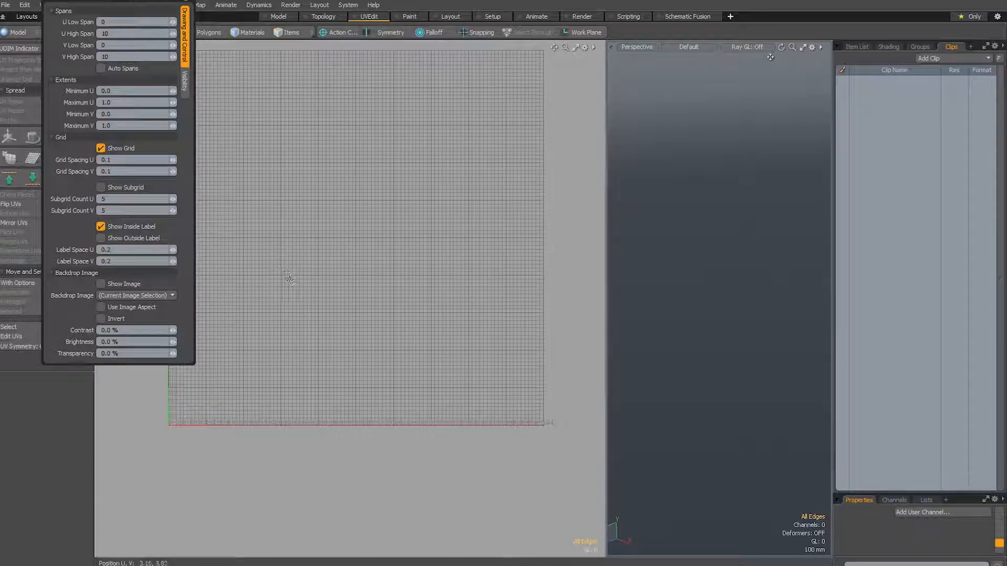
left_click(298, 290)
left_click_drag(286, 351, 292, 393, "ctrl+alt")
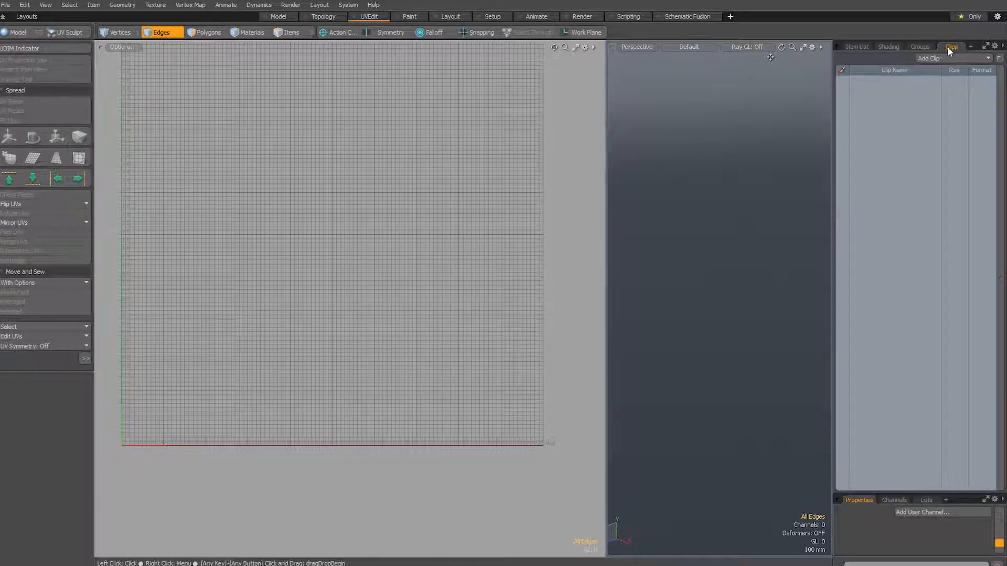
Load the colour textures COL_1001.tif through COL_1006.tif from maps04 as a UDIM clip set
left_click(937, 58)
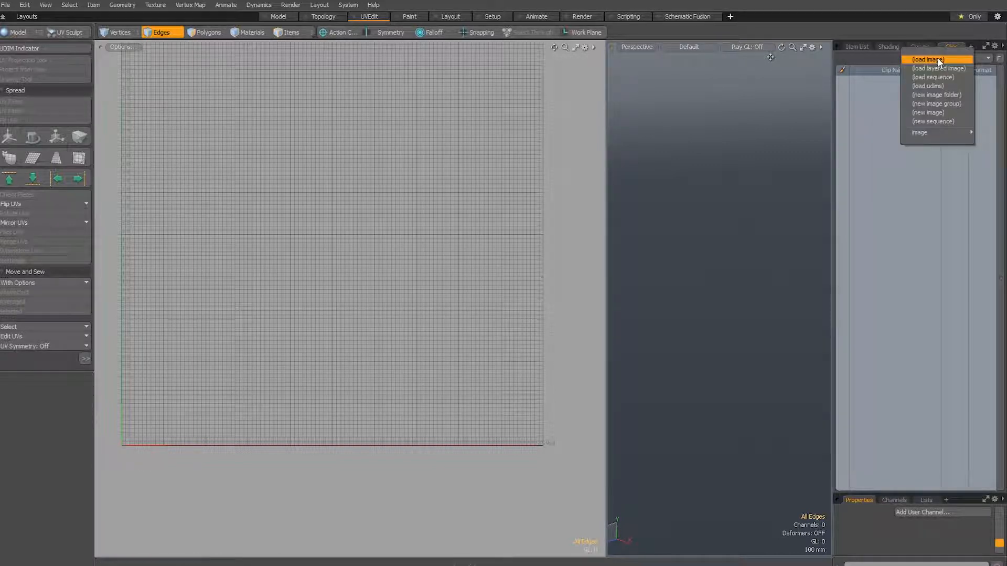
left_click(947, 59)
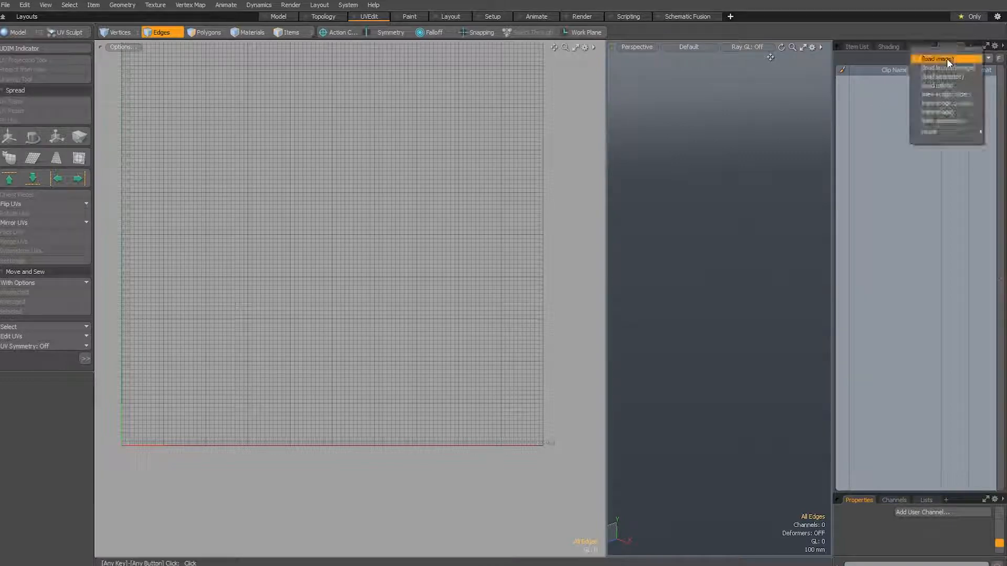
left_click(958, 84)
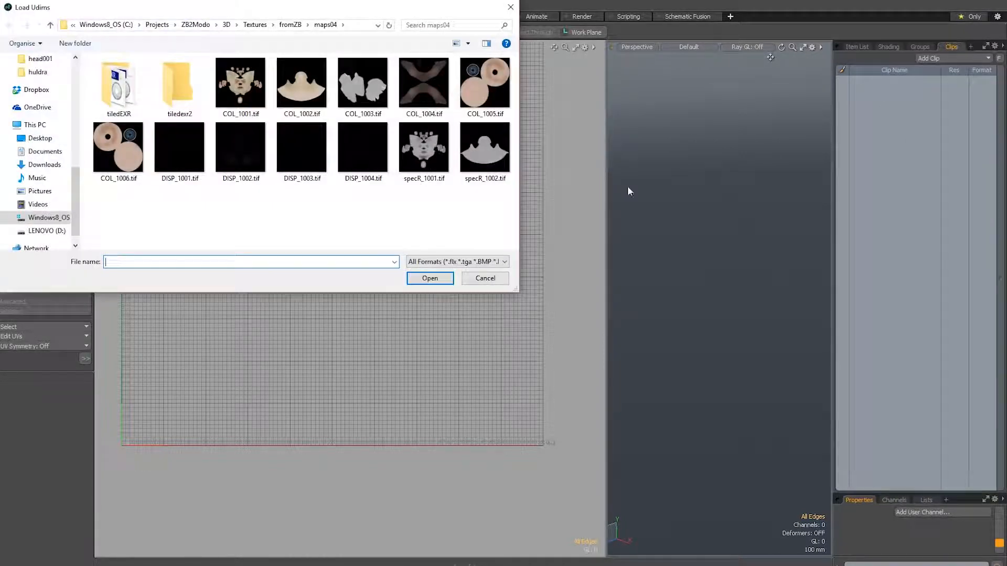
left_click(240, 84)
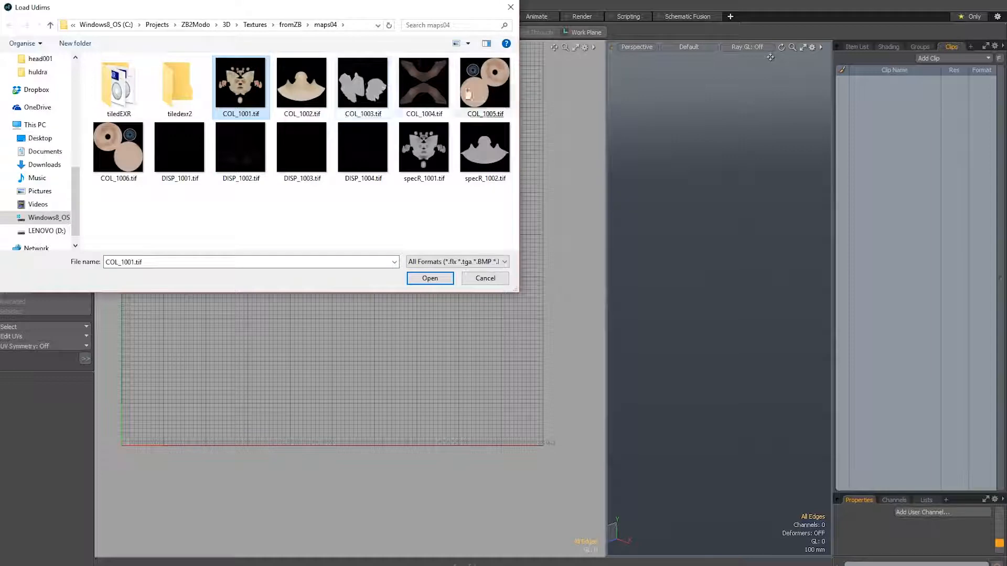
left_click(119, 153, "shift")
left_click(430, 277)
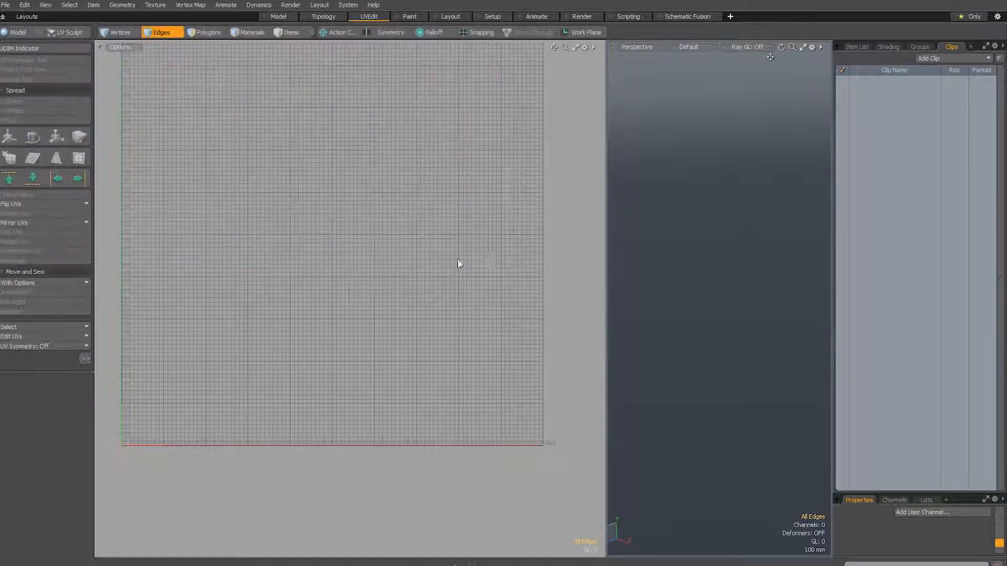
Examine the UDIM number assigned to each clip from COL_1001 to COL_1006, enlarging the properties area, and collapse the COL folder
left_click(854, 80)
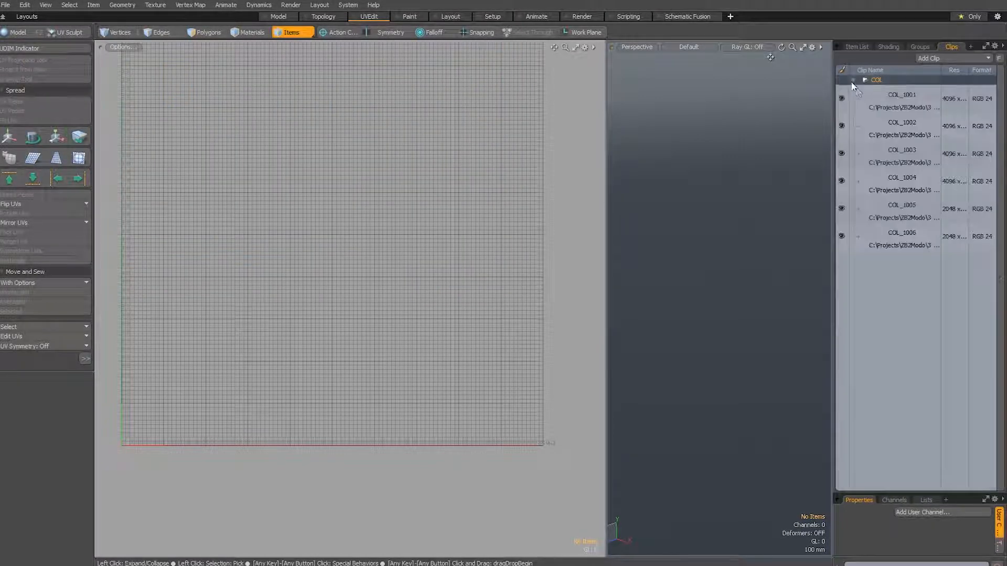
left_click(906, 100)
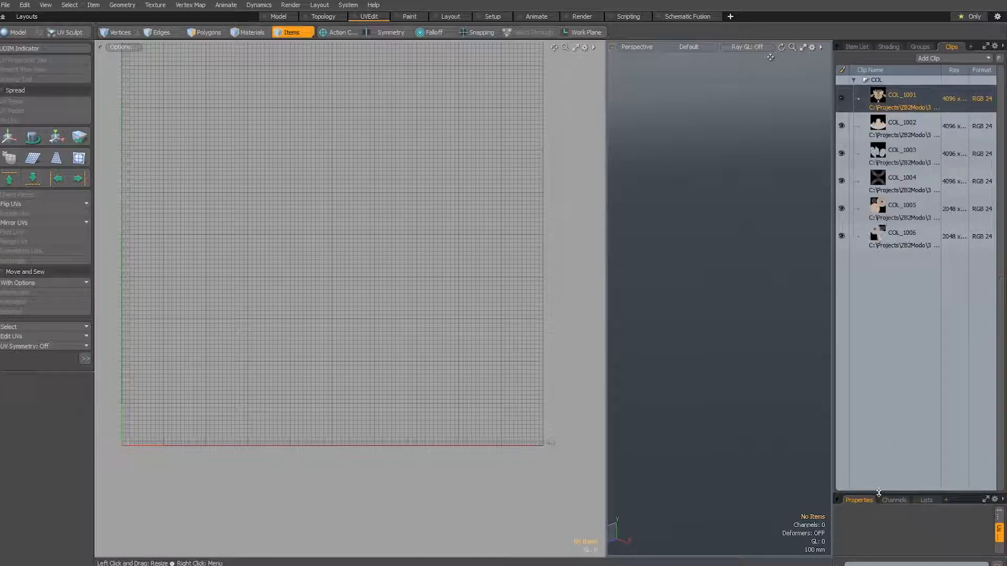
left_click_drag(878, 494, 877, 307)
left_click(1000, 350)
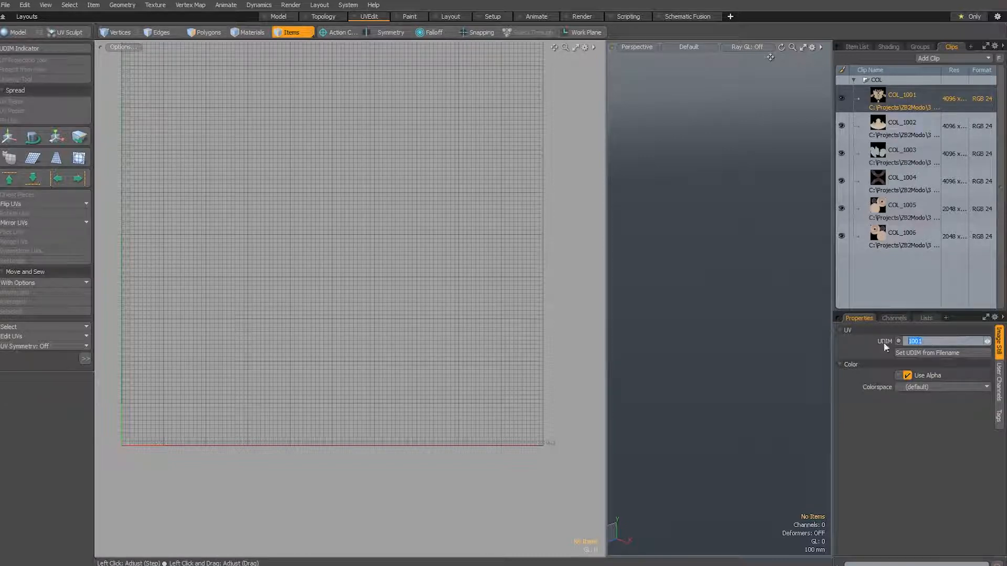
left_click(906, 132)
left_click(907, 156)
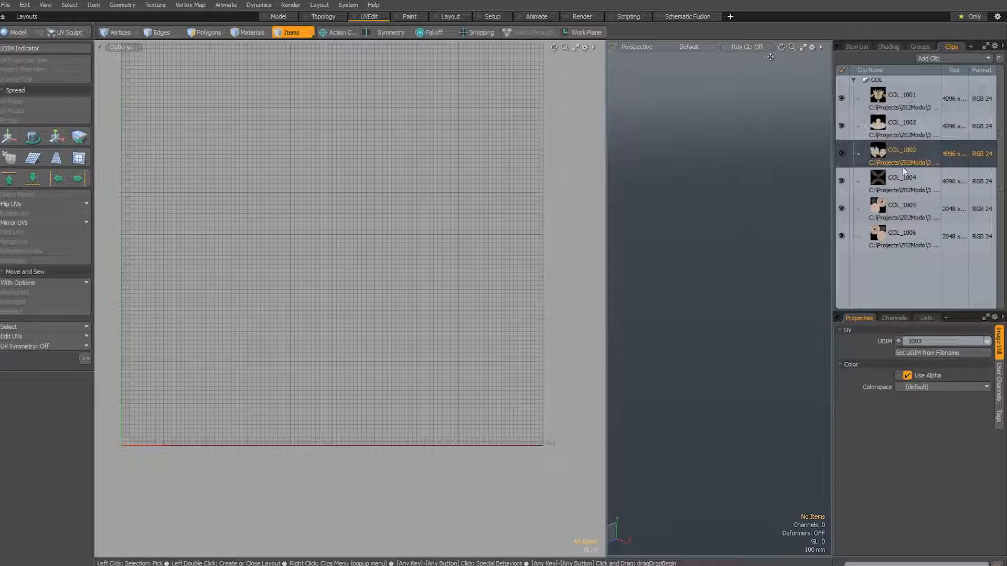
left_click(904, 185)
left_click(902, 209)
left_click(913, 235)
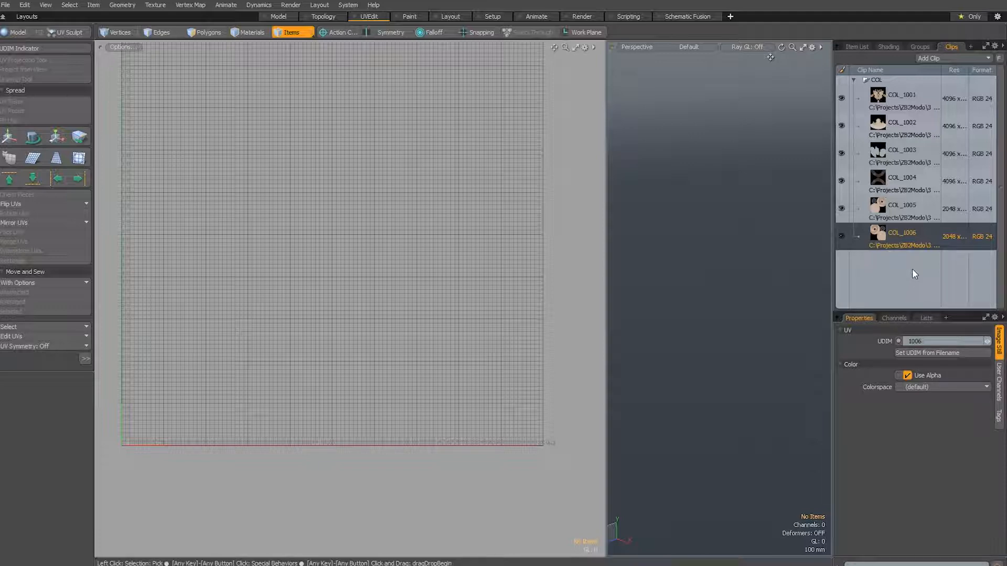
left_click(854, 80)
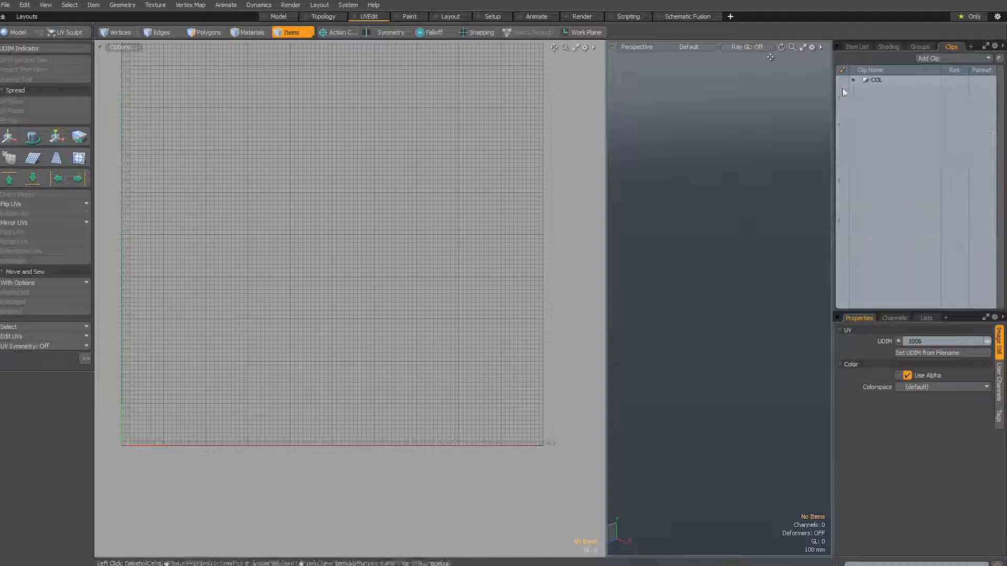
left_click(709, 176)
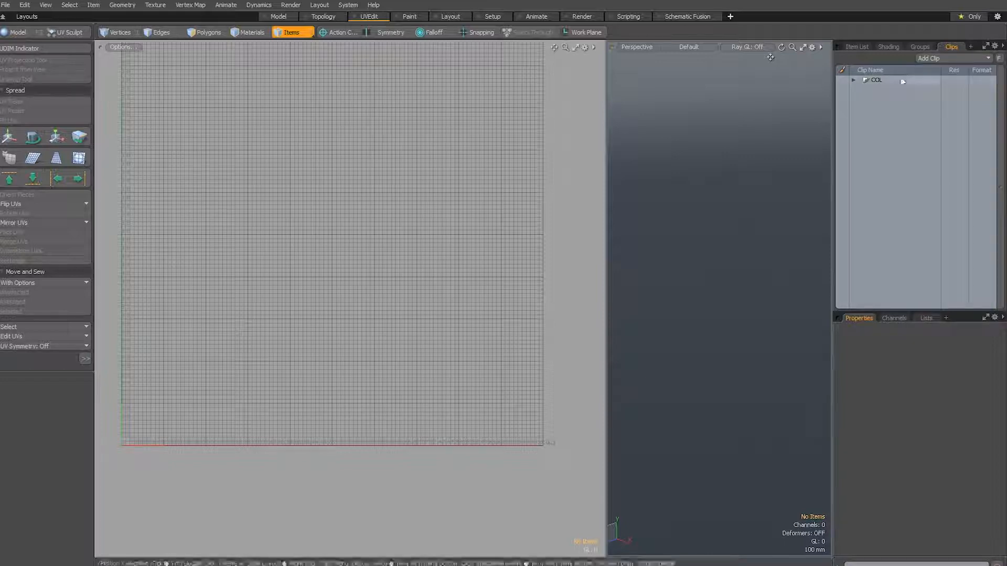
left_click(884, 81)
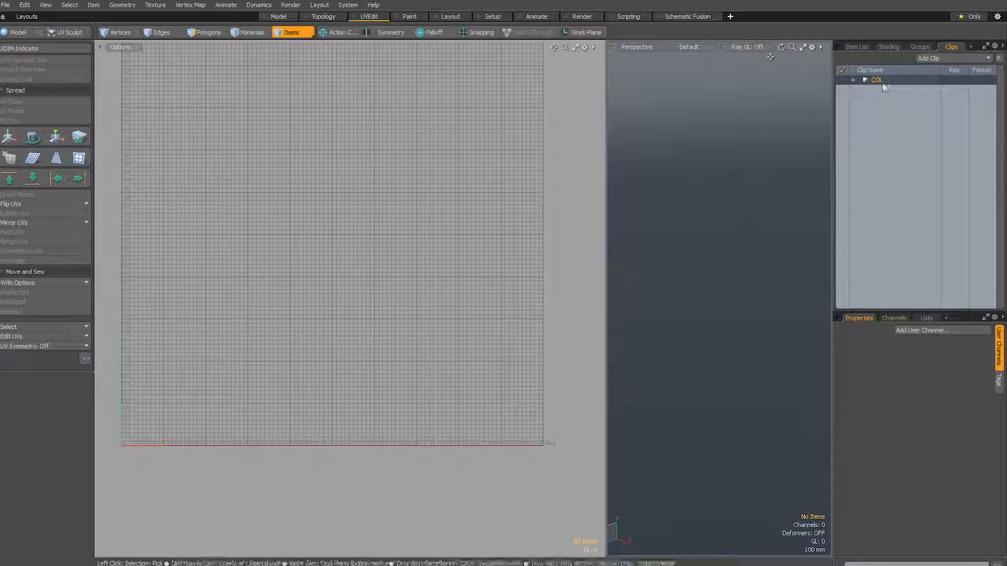
left_click(768, 147)
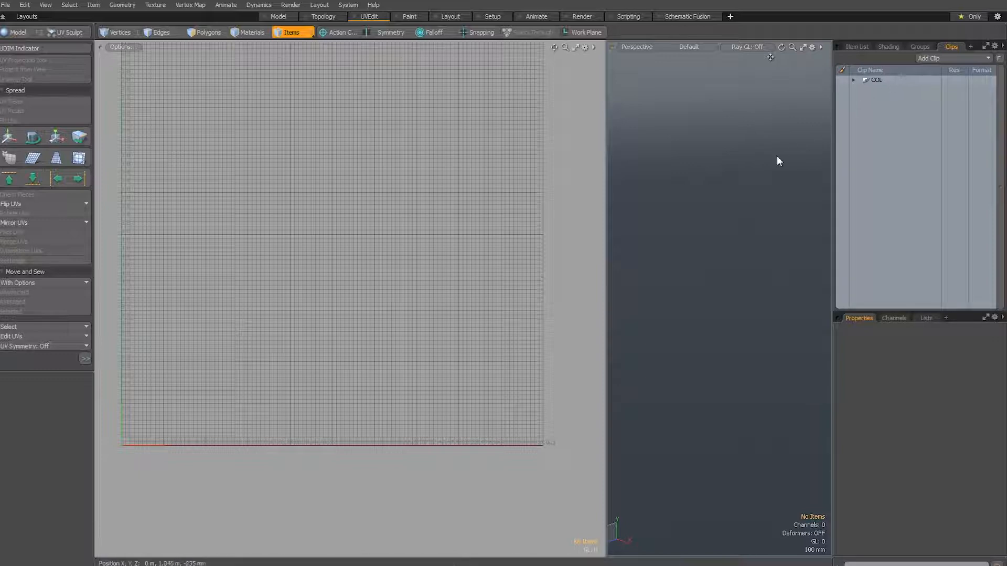
Load the displacement textures DISP_1001.tif through DISP_1004.tif as a UDIM clip set and check the clips in its folder
left_click(940, 58)
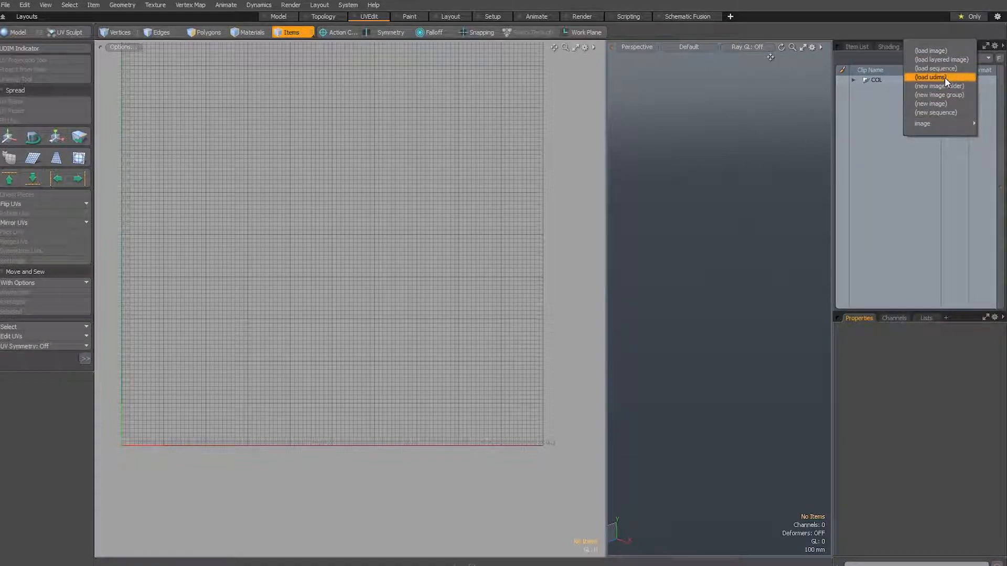
left_click(946, 77)
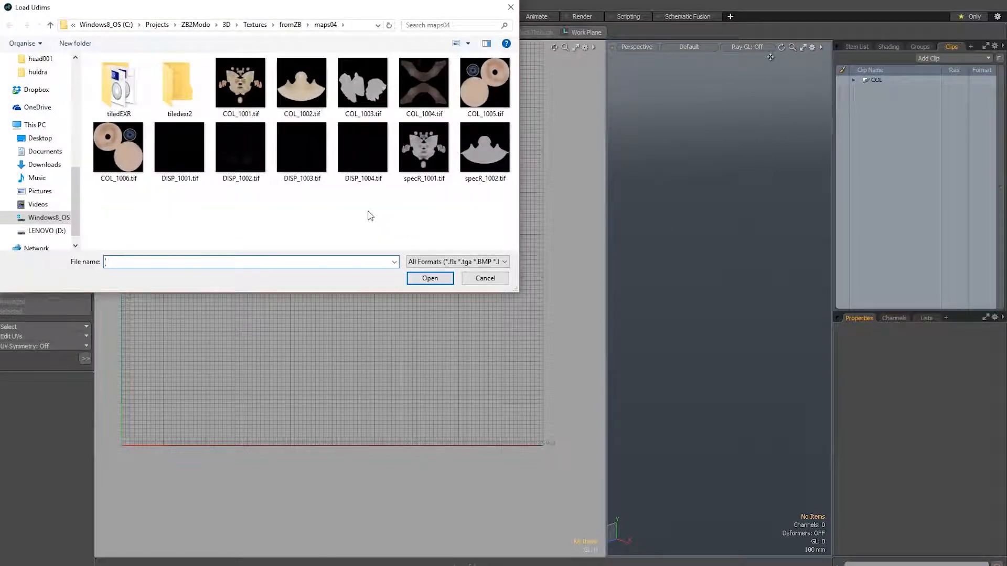
left_click_drag(370, 215, 181, 153)
left_click(430, 277)
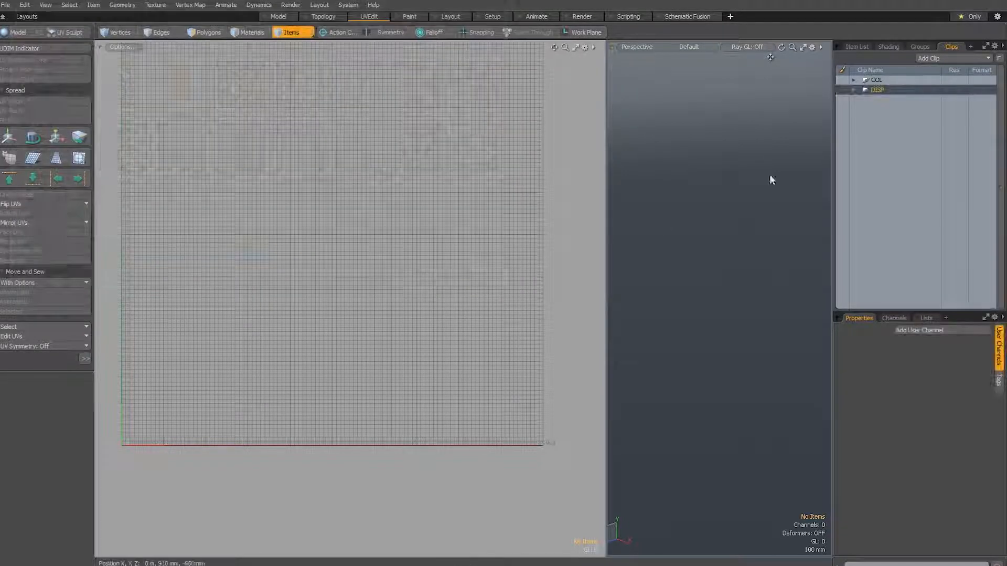
left_click(854, 90)
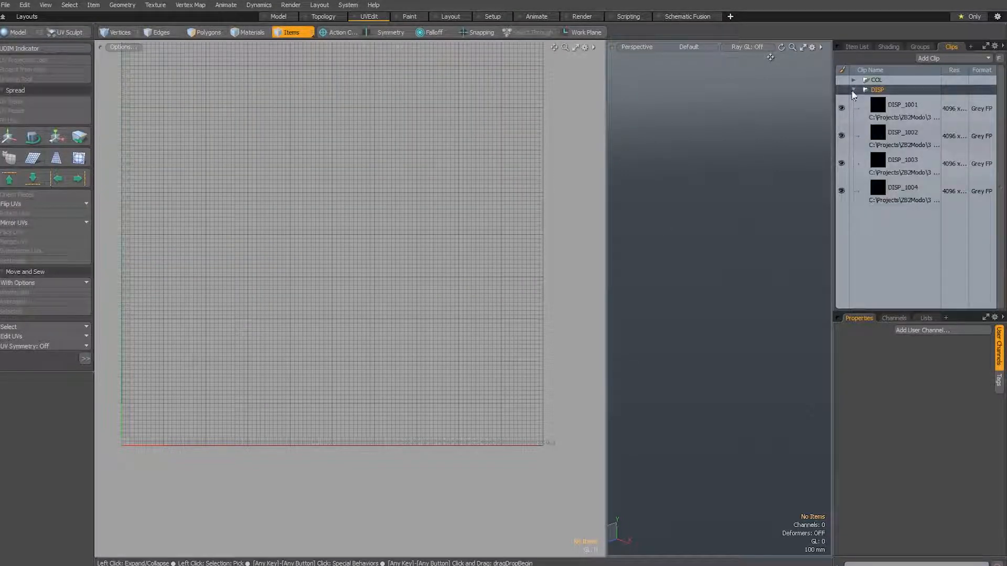
left_click(853, 90)
Create a 1 m cube in the scene
key("ctrl+space")
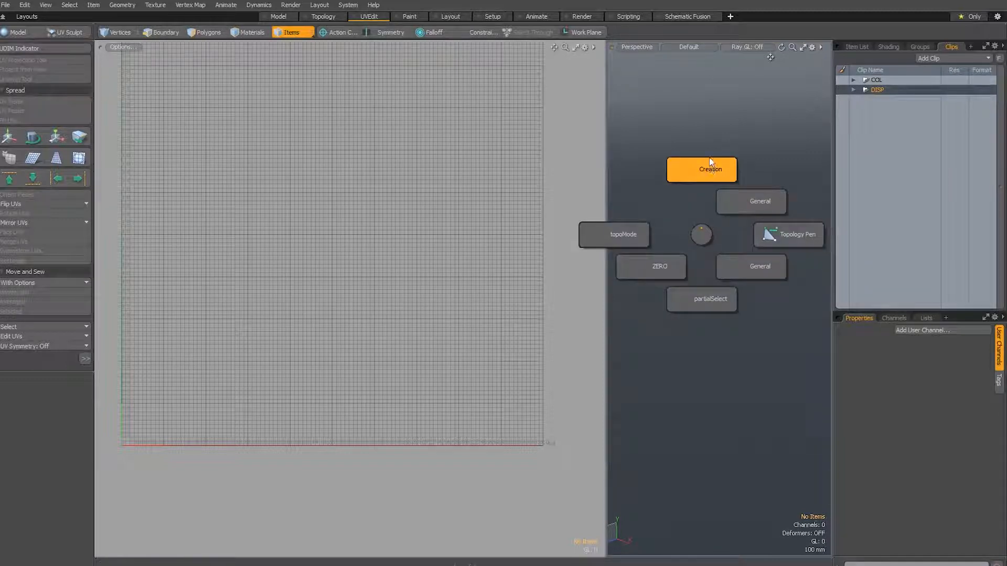
left_click(712, 163)
left_click(731, 140)
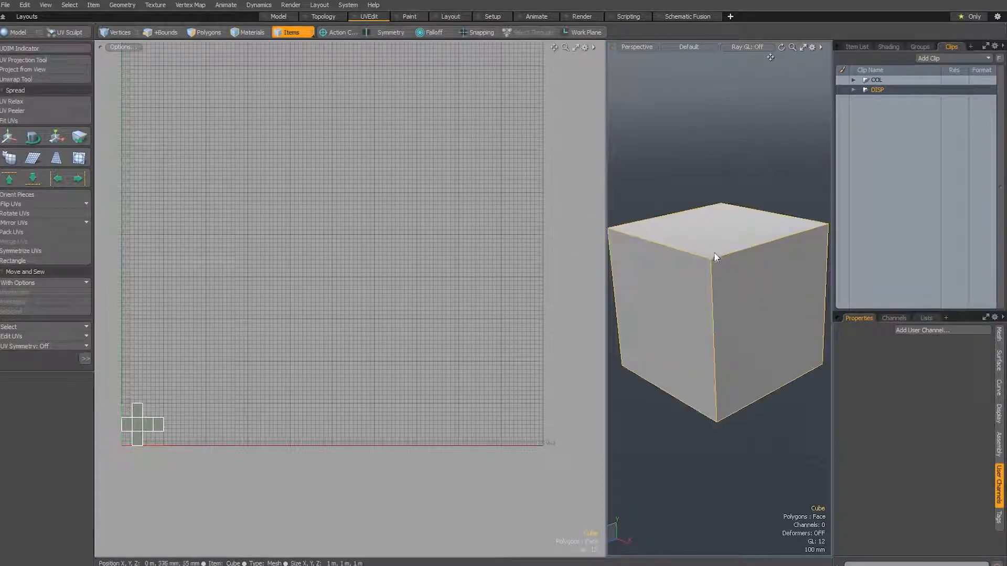
Assign a material named head to the cube's polygons, with 80% diffuse, 4% specular and smoothing on
scroll(716, 256, "down", 1)
left_click_drag(180, 409, 213, 365, "alt")
scroll(196, 368, "up", 2)
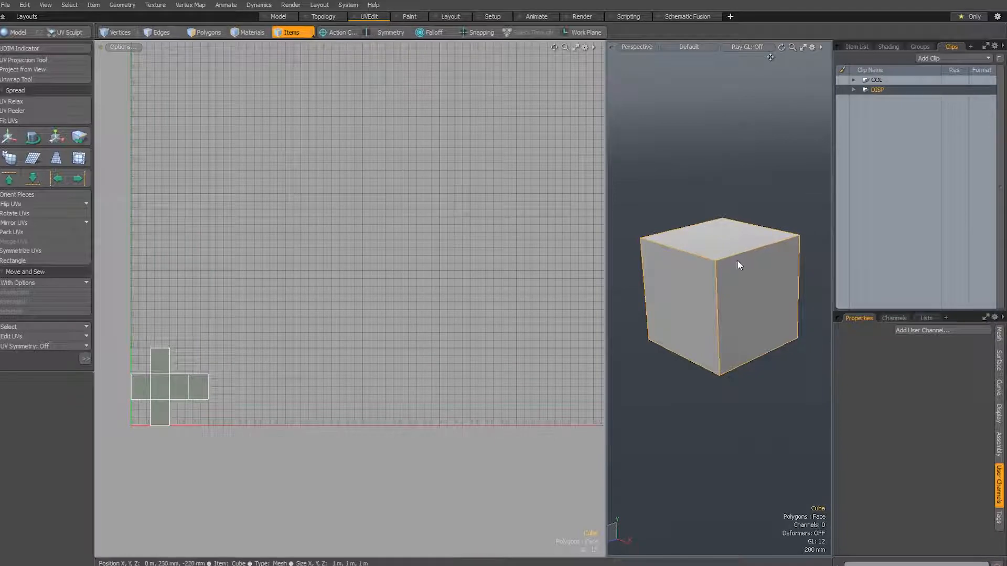
key("m")
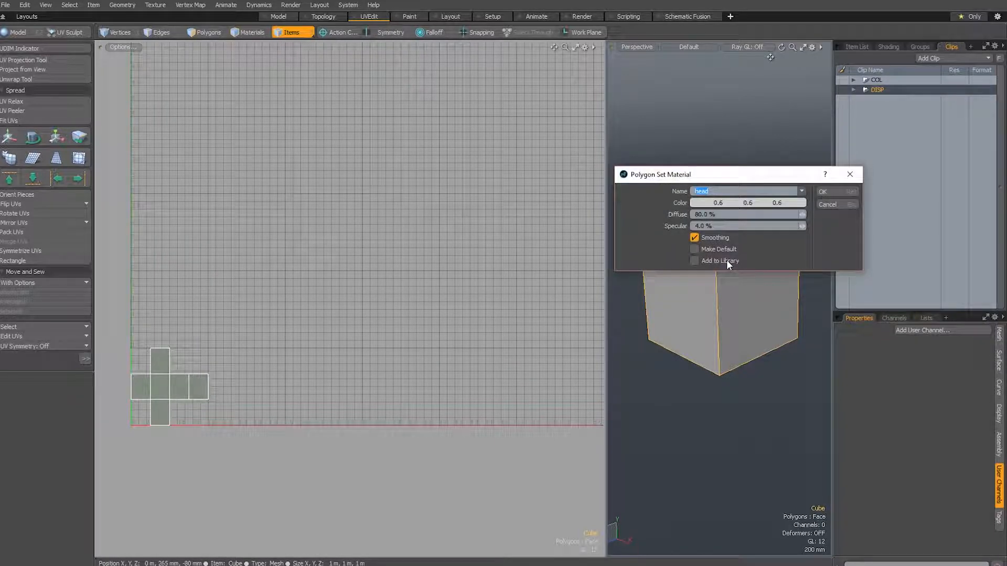
key("Return")
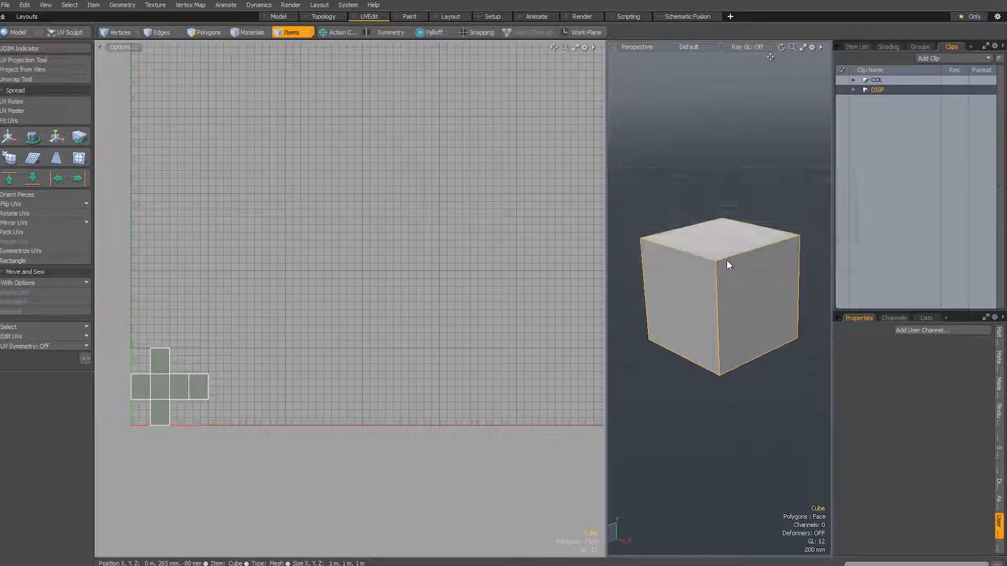
Add the COL UDIM clip set as an image map layer above the material in the head material group
left_click(889, 46)
left_click(862, 131)
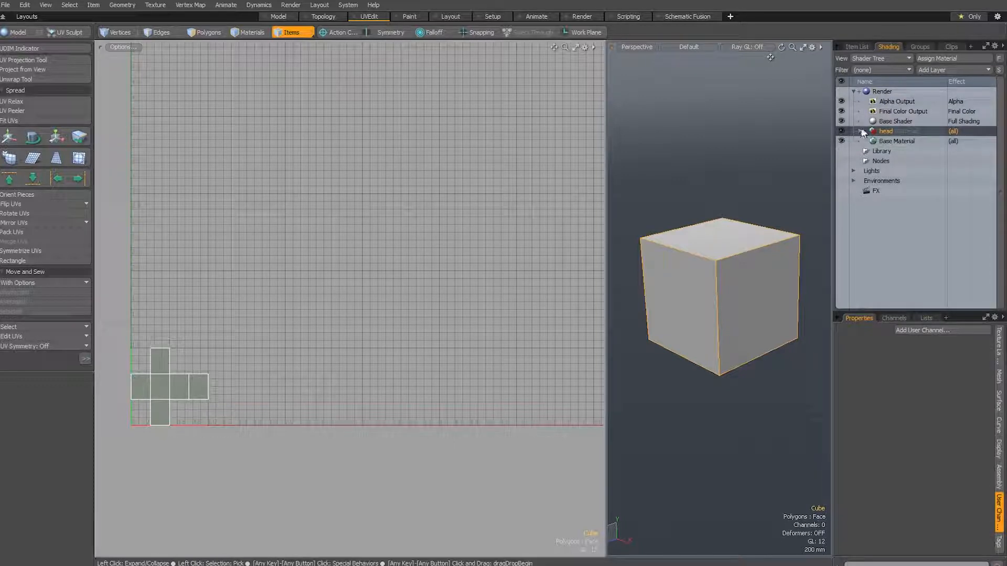
left_click(861, 131)
left_click(896, 141)
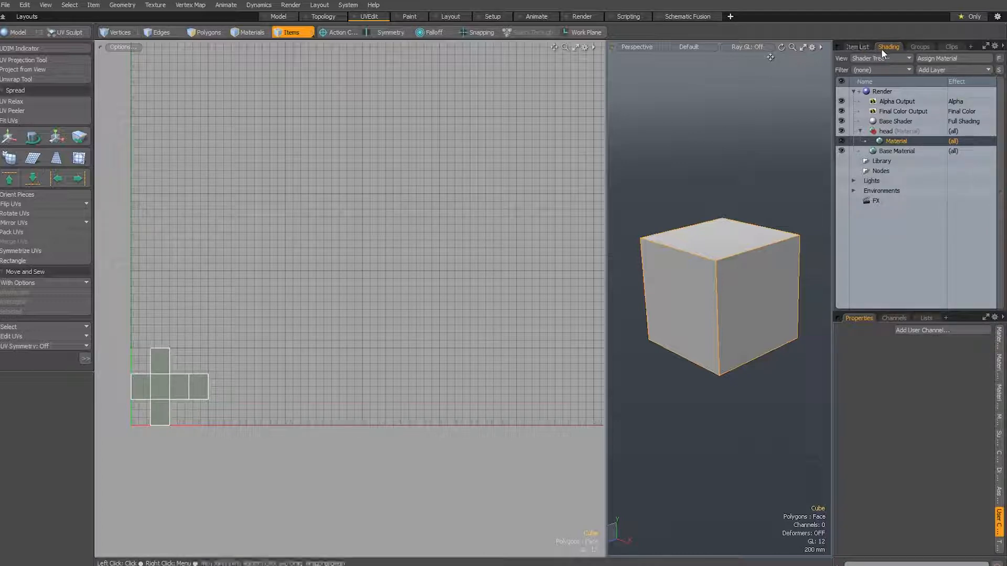
left_click(939, 71)
mouse_move(936, 127)
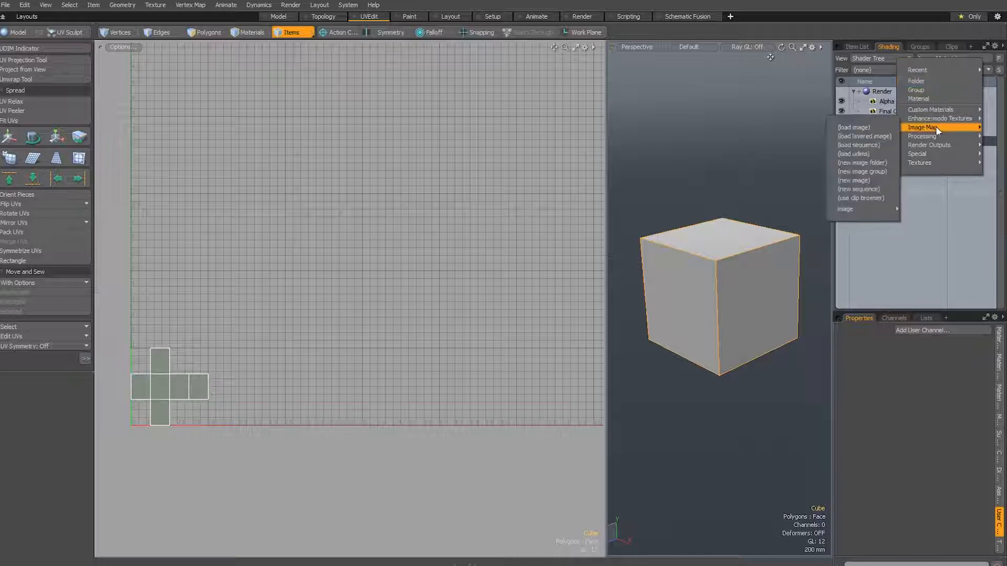
left_click(854, 197)
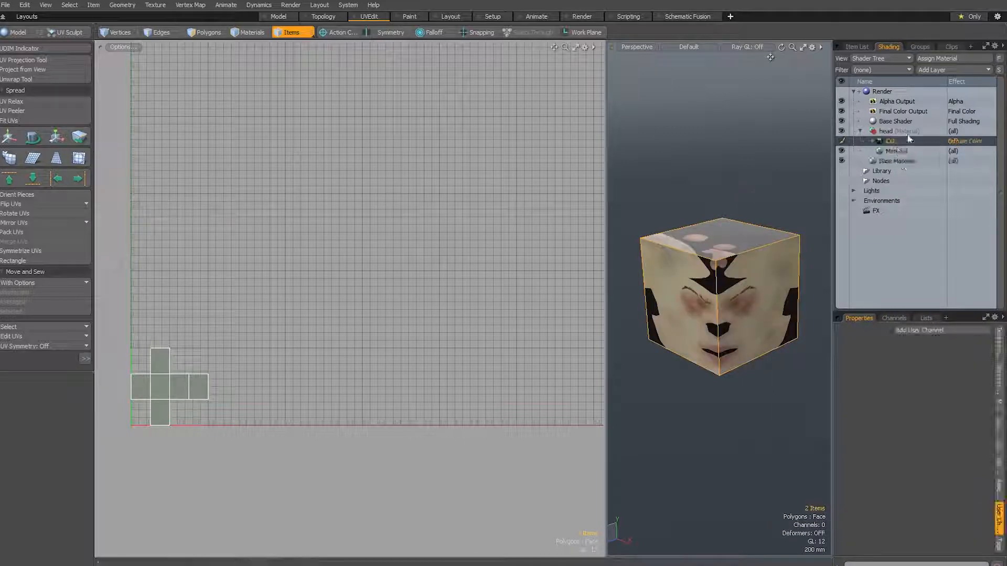
Tear off the cube's outermost UV face at the end of the row and move it about 0.57 along U
left_click_drag(703, 275, 711, 332, "alt")
key("space")
key("space")
key("space")
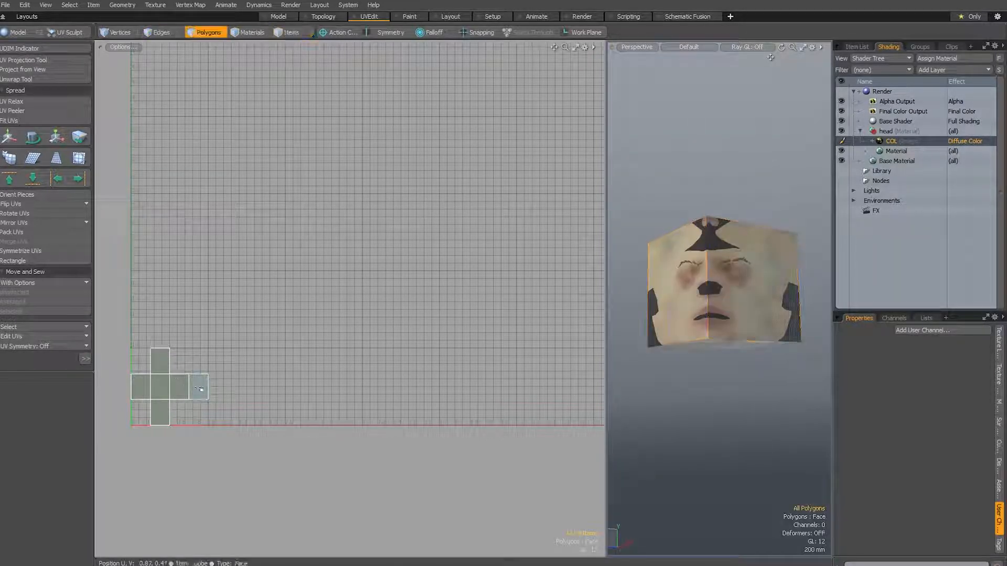
left_click(203, 389)
key("w")
left_click_drag(208, 391, 251, 391)
left_click_drag(732, 268, 534, 332, "alt")
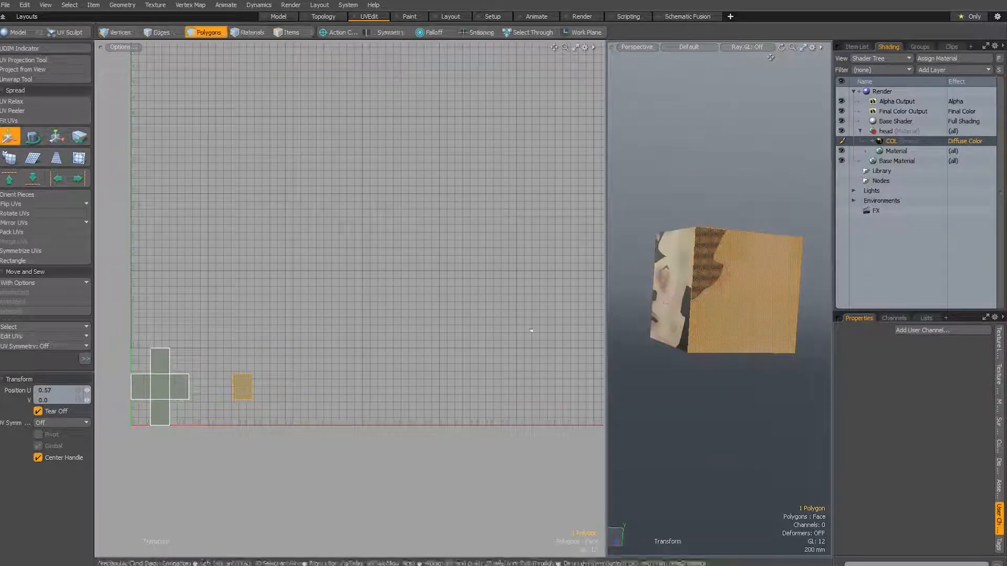
Move the detached UV face further along U into the sixth UDIM tile, enlarge it there and inspect the textured cube
key("space")
key("w")
left_click_drag(297, 391, 461, 391)
left_click_drag(459, 334, 565, 333)
left_click_drag(568, 388, 593, 388)
left_click_drag(593, 388, 524, 363, "alt")
key("r")
key("q")
left_click(560, 325)
left_click_drag(601, 294, 581, 288, "alt")
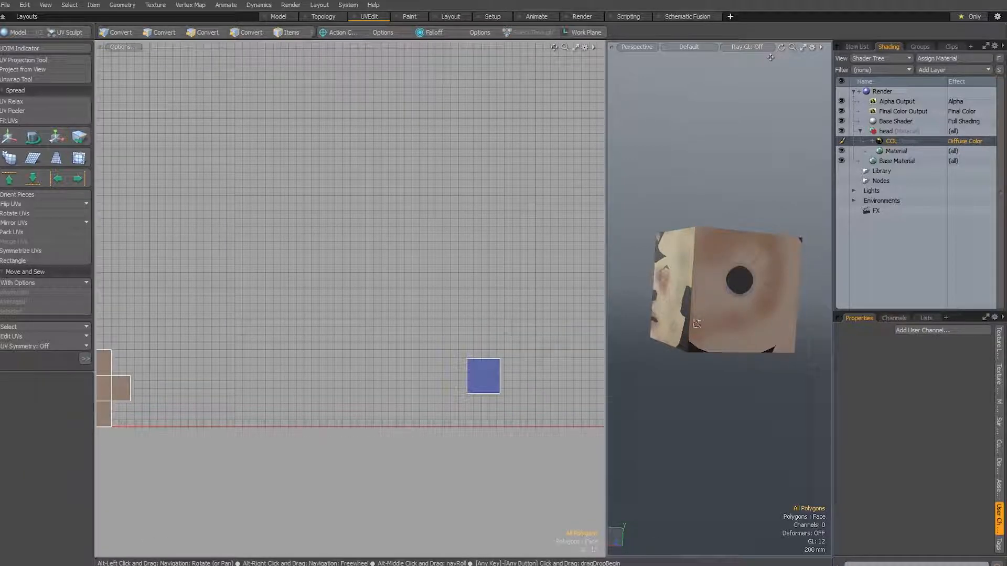
left_click_drag(632, 218, 710, 242, "alt")
left_click_drag(706, 239, 741, 187, "alt")
Add the DISP UDIM clip set as another image map layer above COL in the head material group
left_click(941, 70)
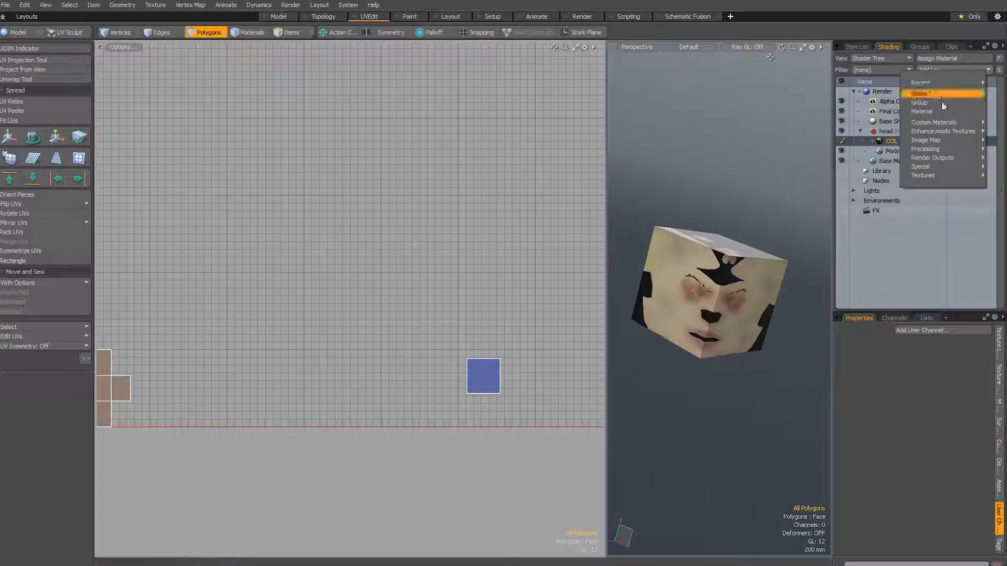
mouse_move(946, 140)
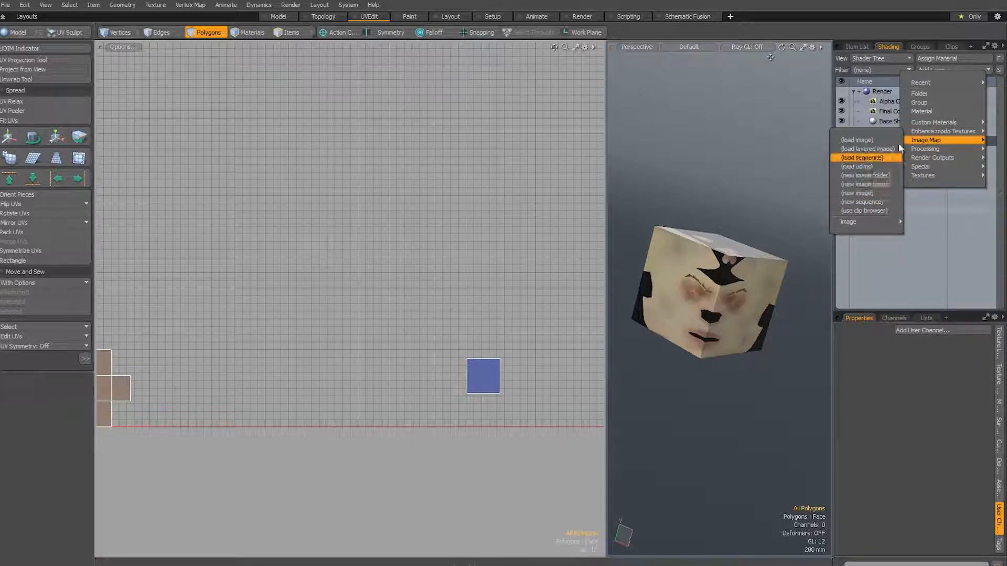
mouse_move(938, 81)
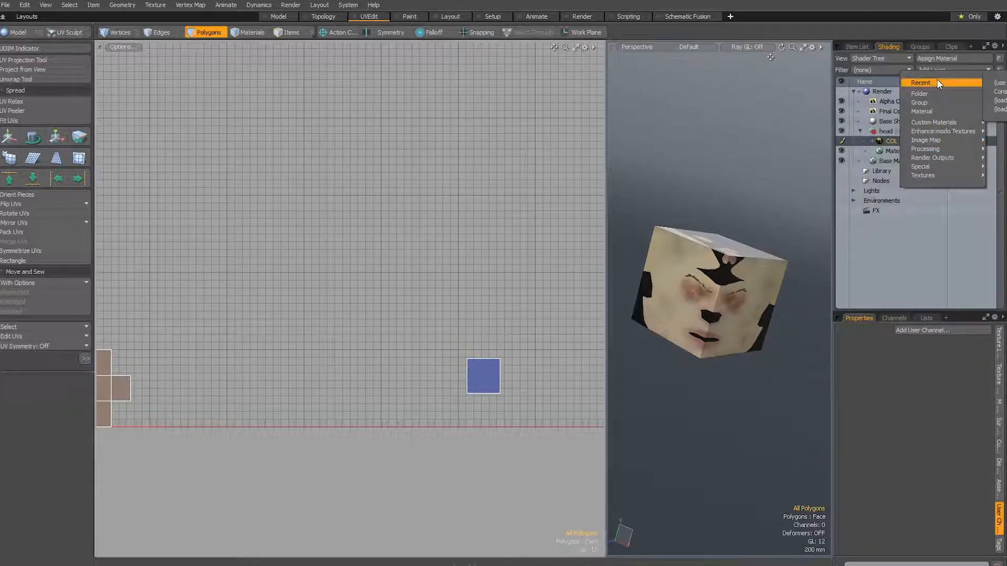
left_click(1003, 84)
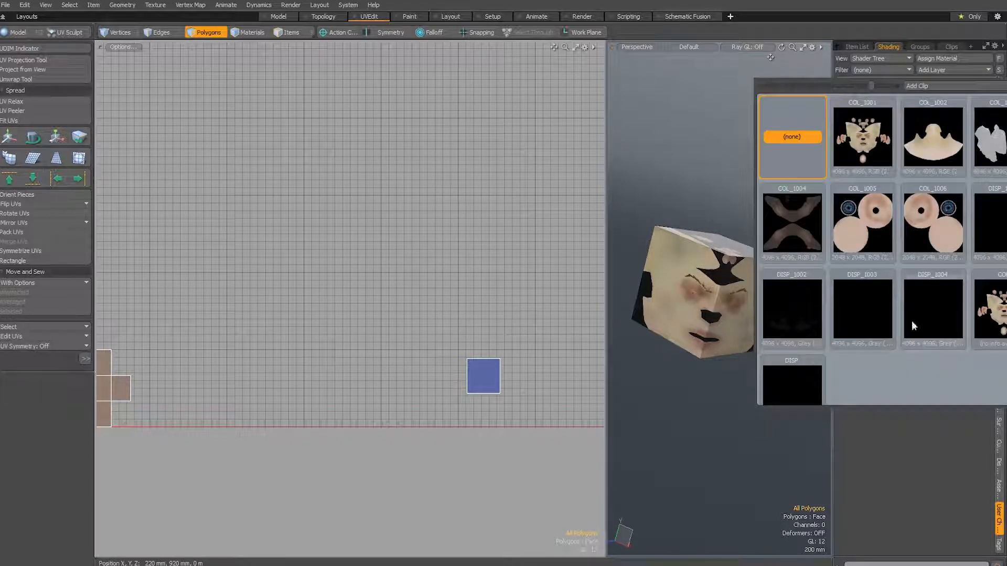
left_click(788, 386)
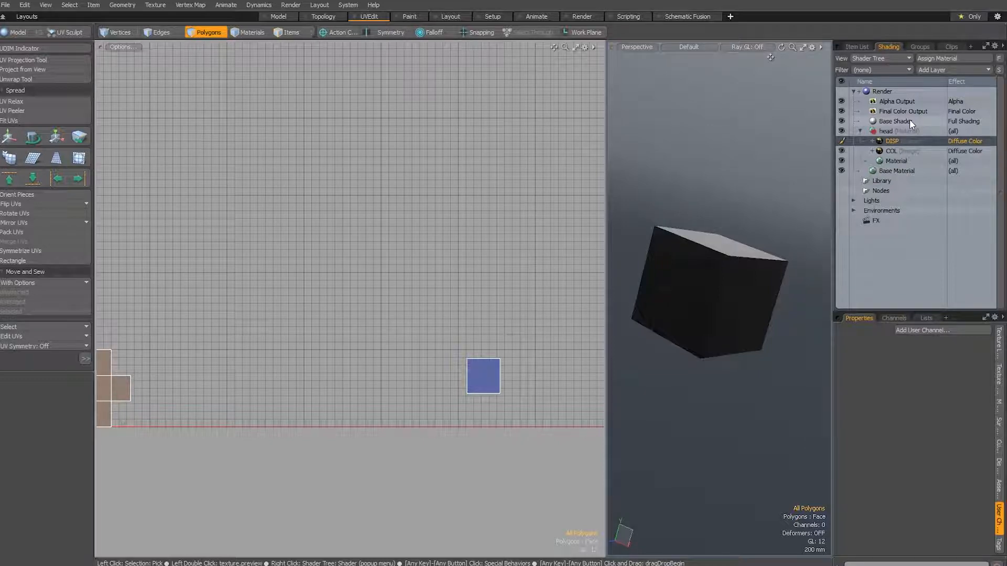
Return to the clip list and select the COL clip folder
left_click(952, 47)
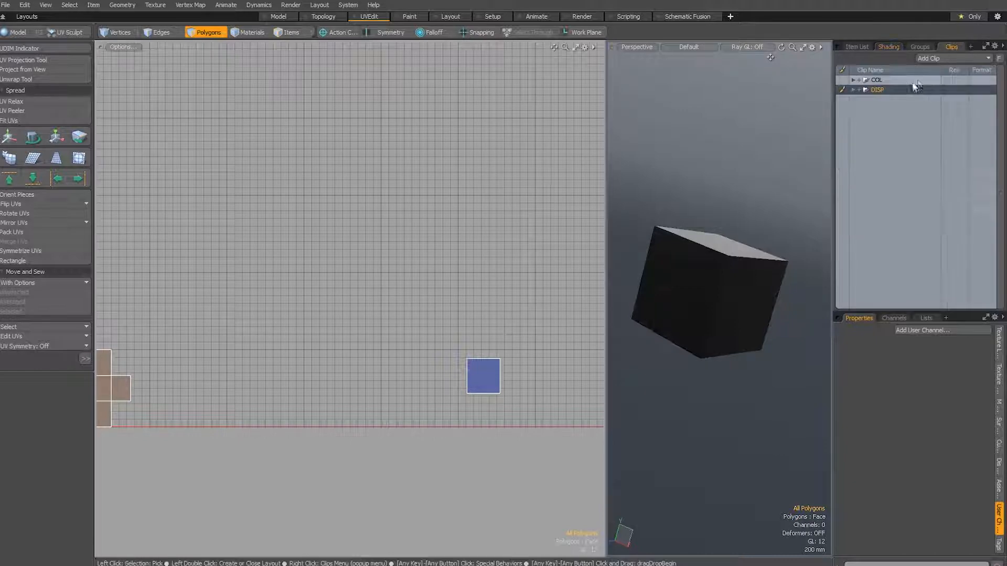
left_click(942, 58)
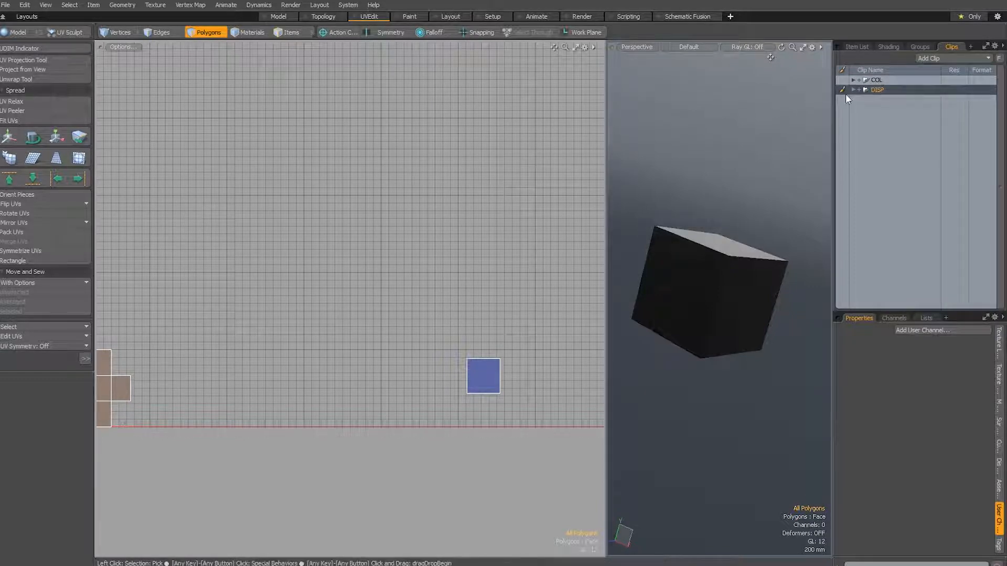
left_click(876, 82)
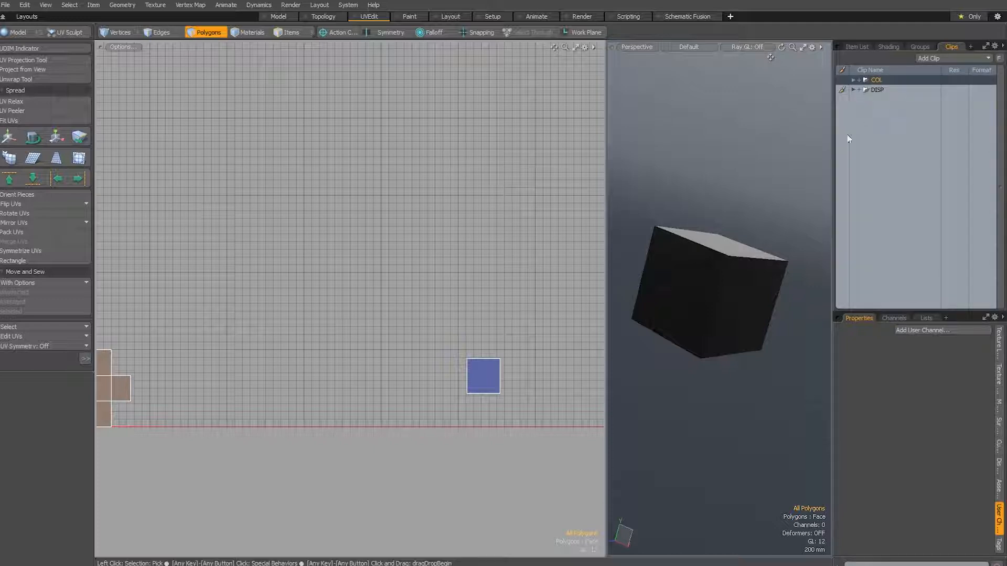
left_click_drag(736, 227, 753, 216, "alt")
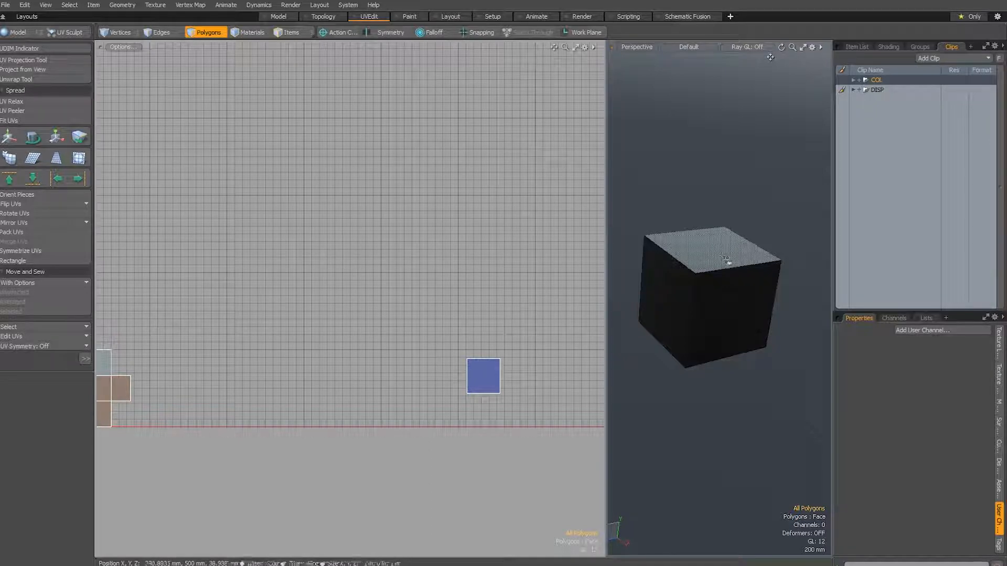
Open the render window, display stored render 2 and widen the statistics area to read its values
left_click(291, 4)
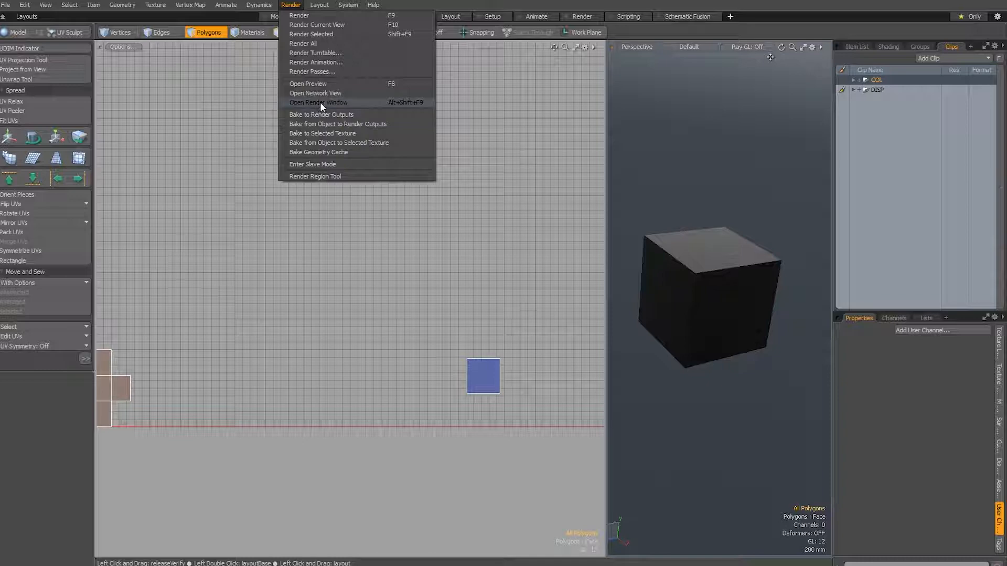
left_click(320, 102)
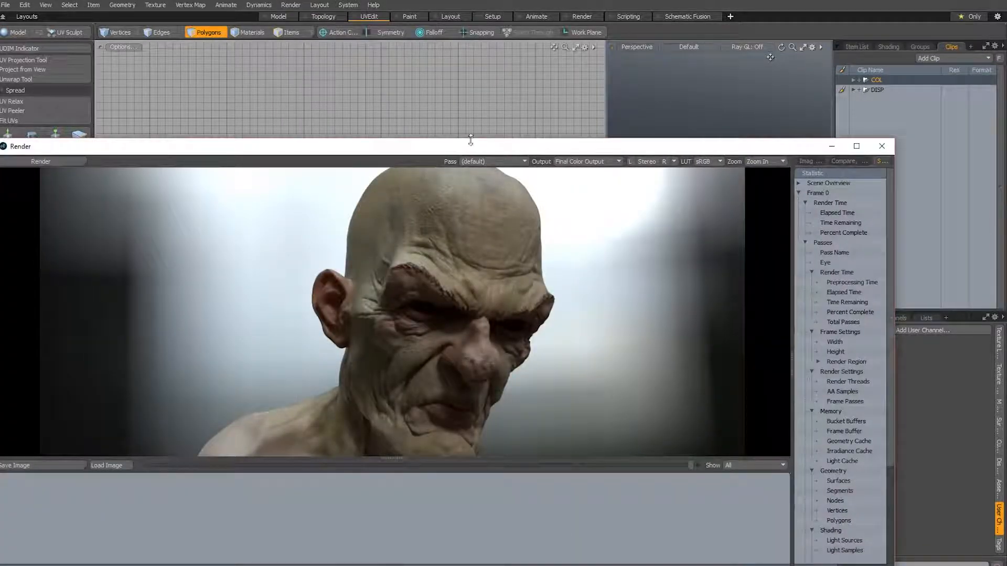
double_click(471, 138)
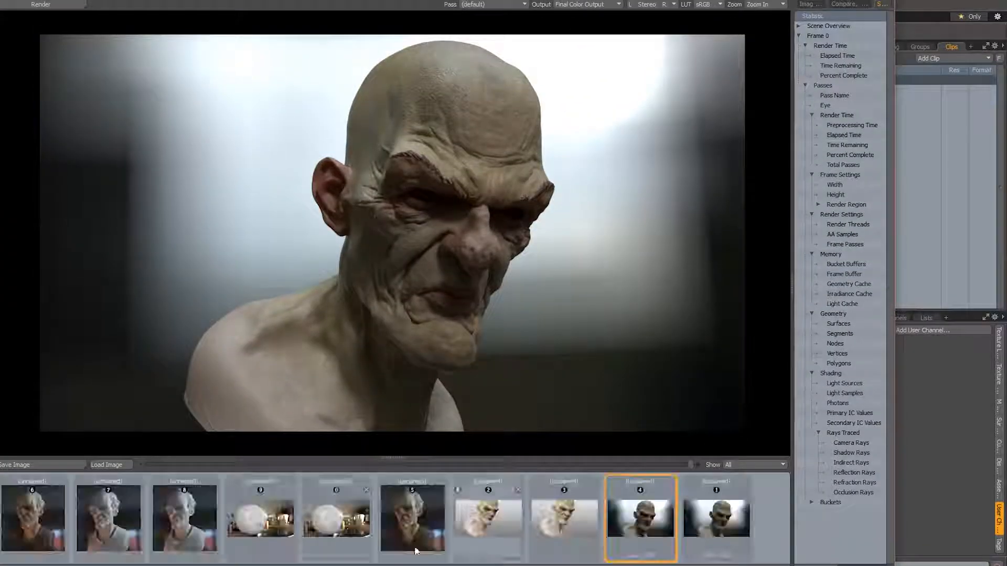
left_click(485, 518)
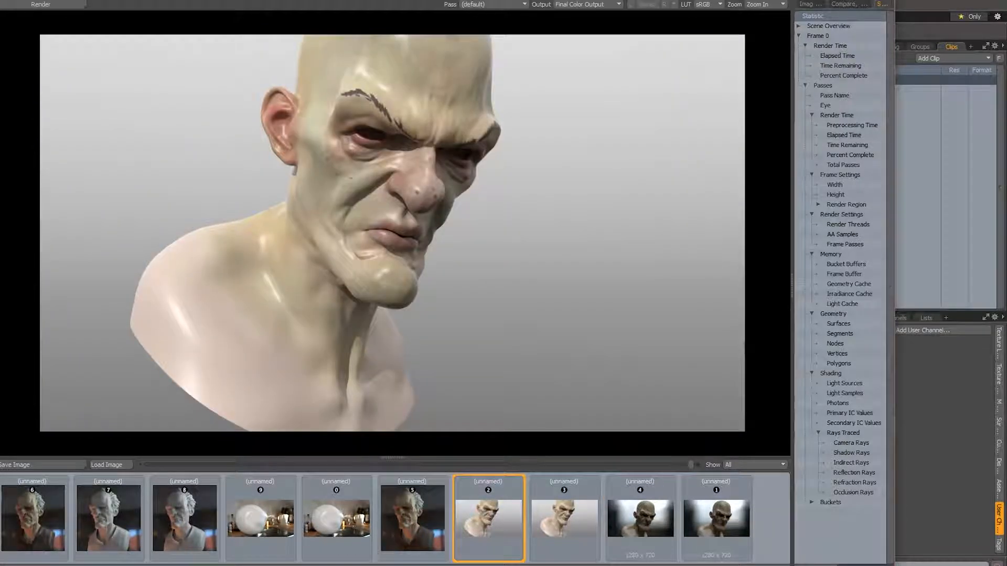
left_click_drag(705, 417, 656, 407)
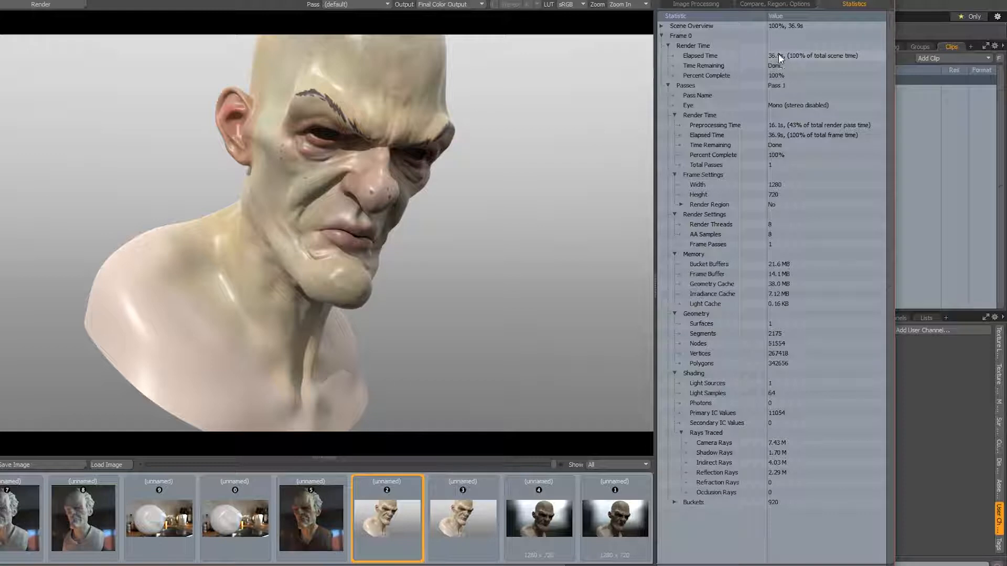
Compare the render times and images of stored renders 2 and 3, and close the render window
left_click(449, 518)
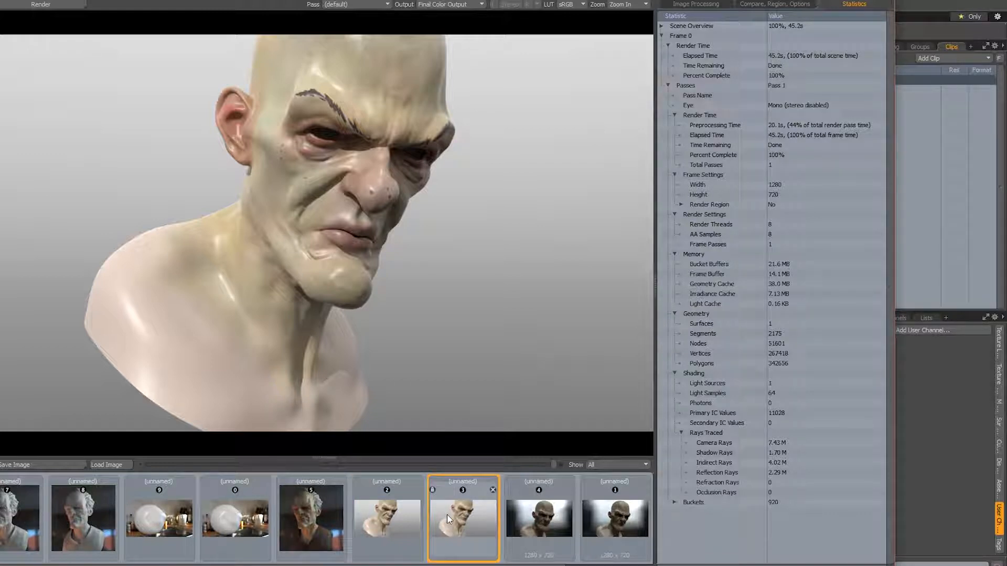
left_click(411, 539)
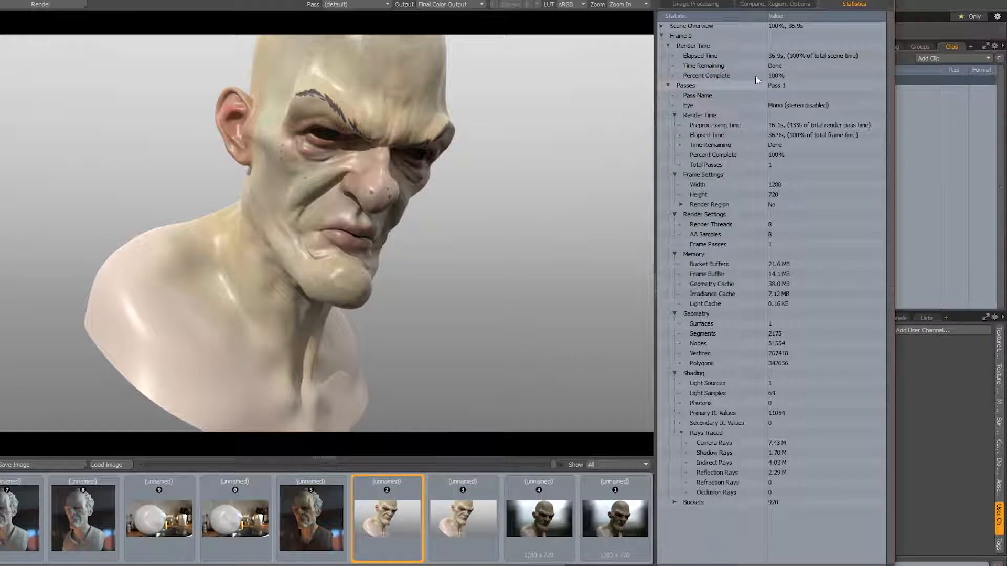
left_click(462, 520)
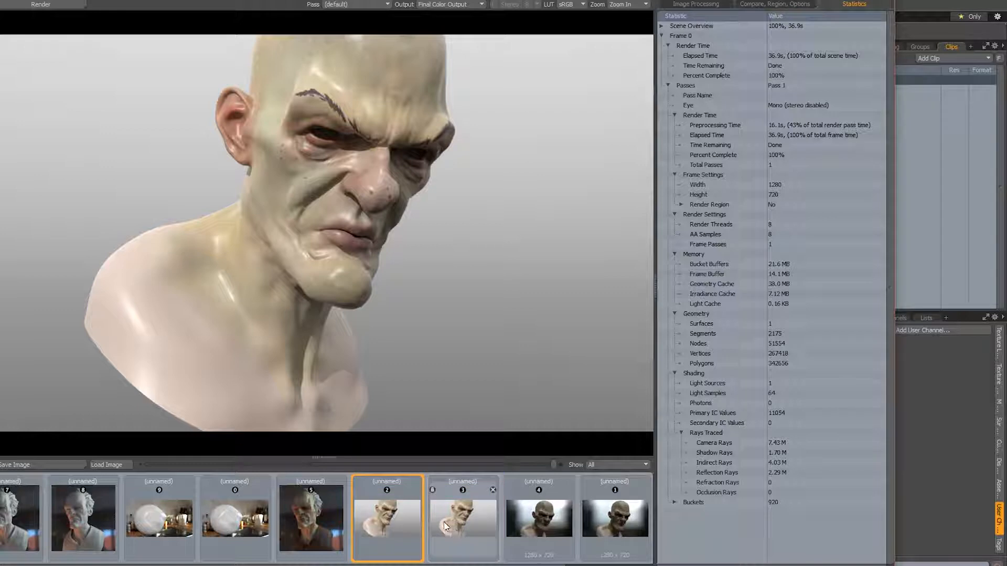
mouse_move(445, 524)
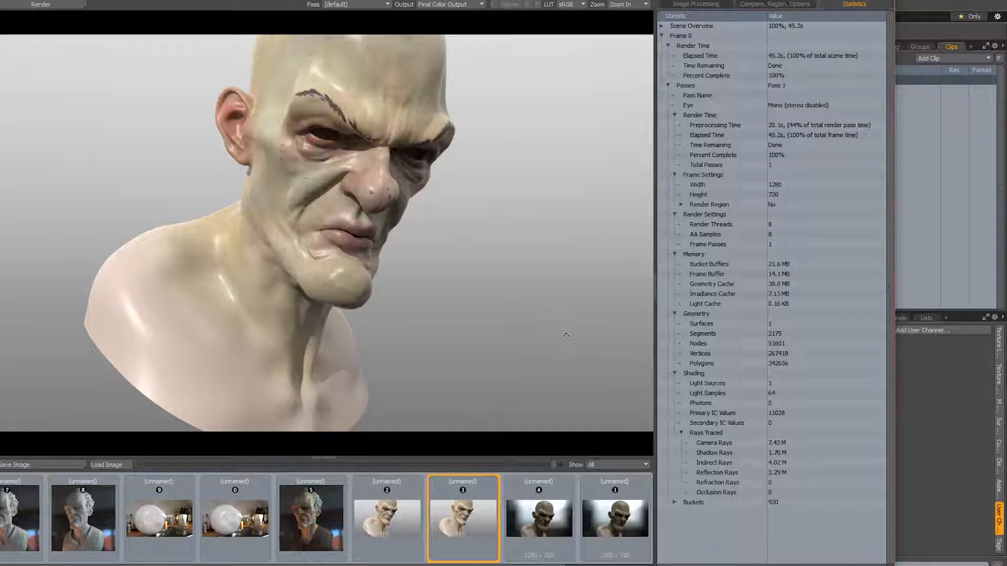
left_click_drag(567, 335, 547, 347)
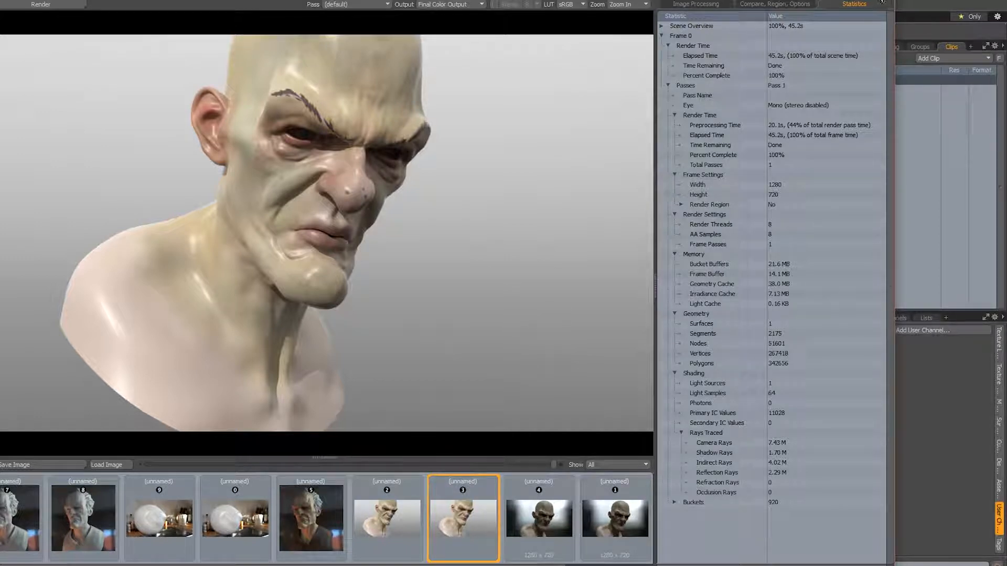
left_click_drag(560, 276, 539, 276)
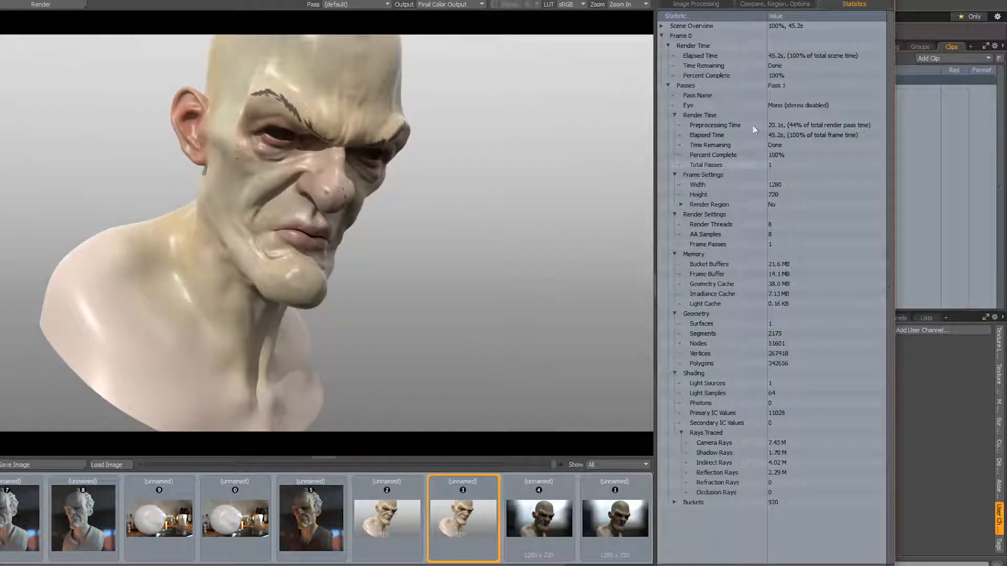
left_click(884, 2)
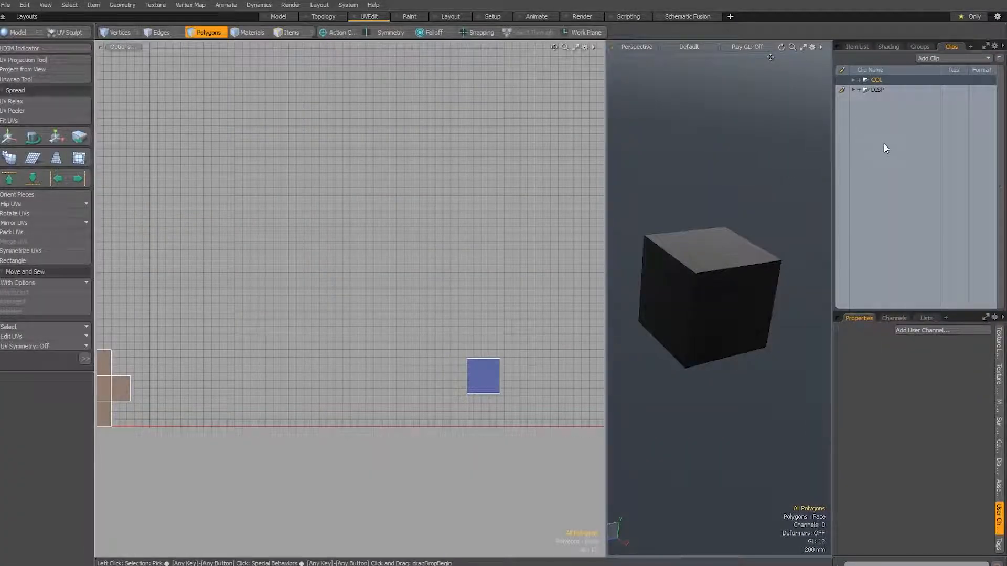
Start a new scene, load all the COL, DISP and specR TIFF textures from maps04 as individual images, and review the clips
key("ctrl+n")
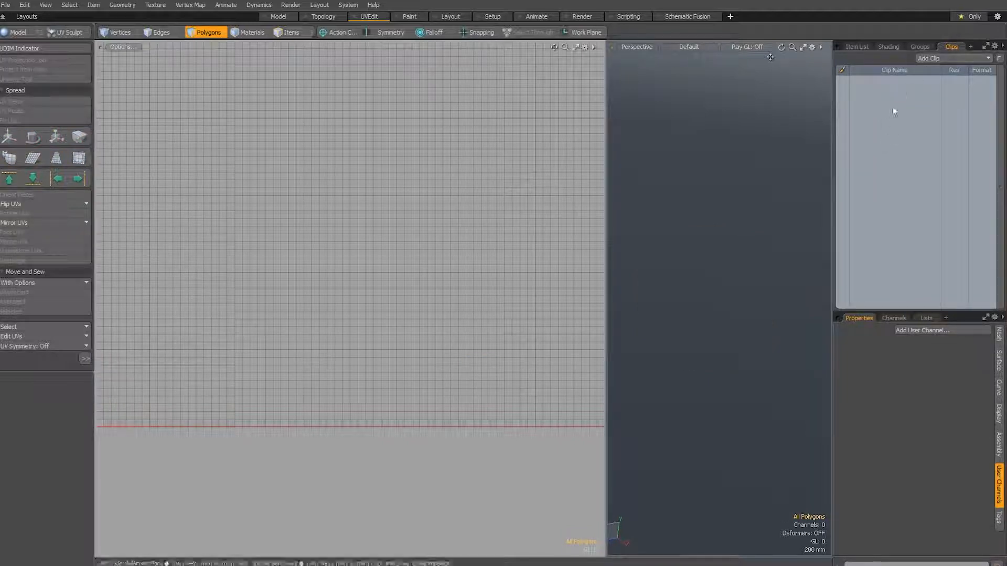
left_click(932, 58)
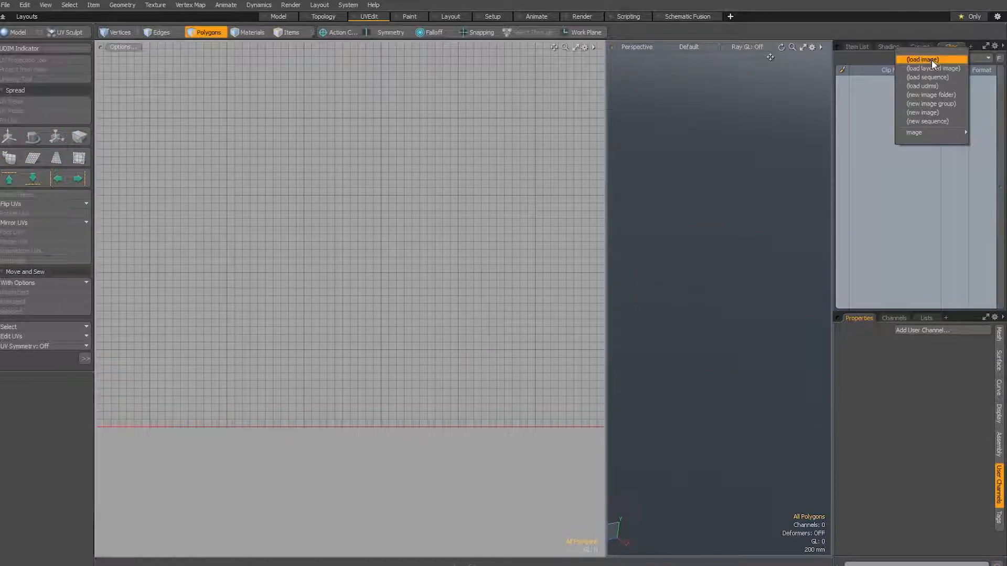
left_click(932, 61)
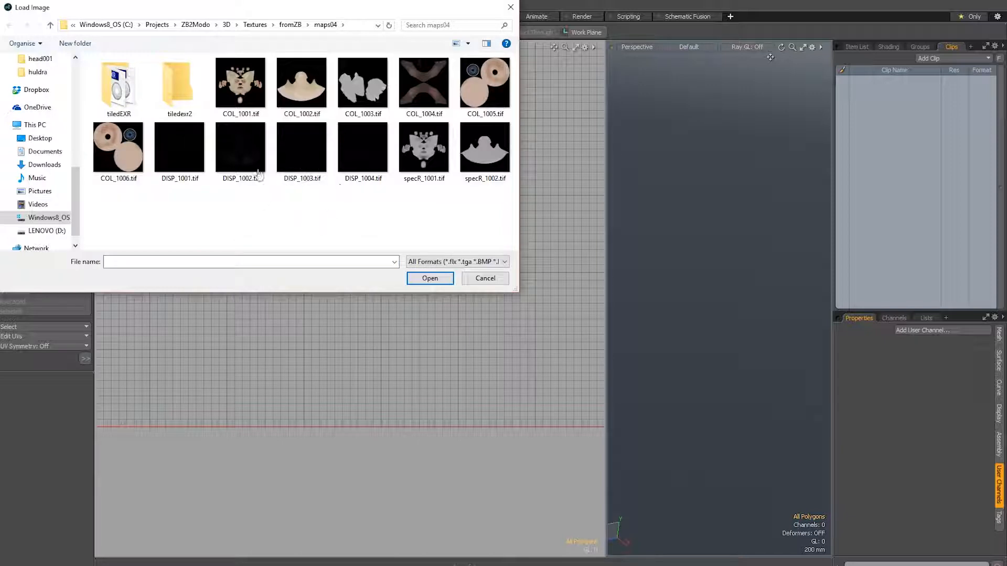
left_click_drag(262, 239, 113, 158)
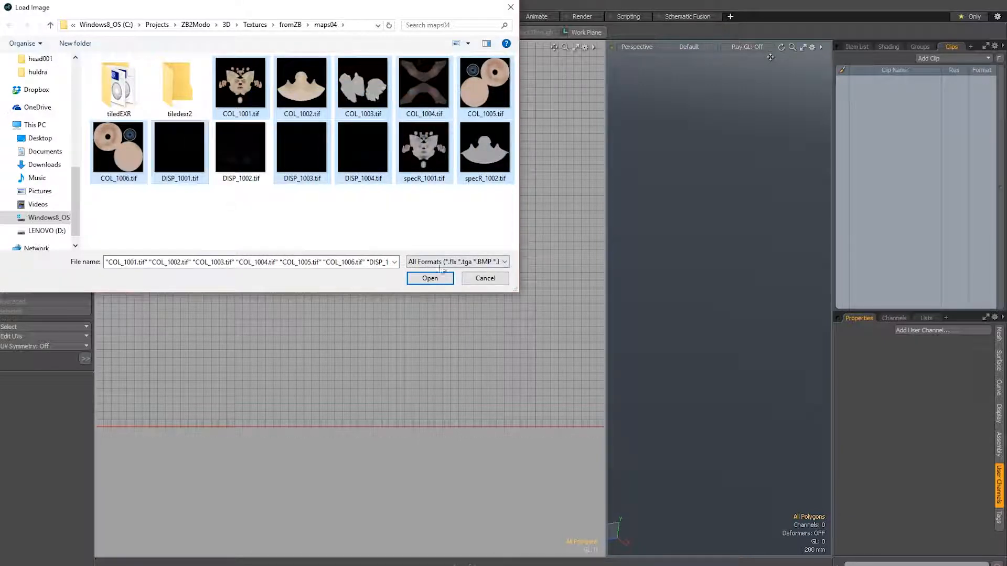
left_click(251, 172, "ctrl")
left_click(445, 283)
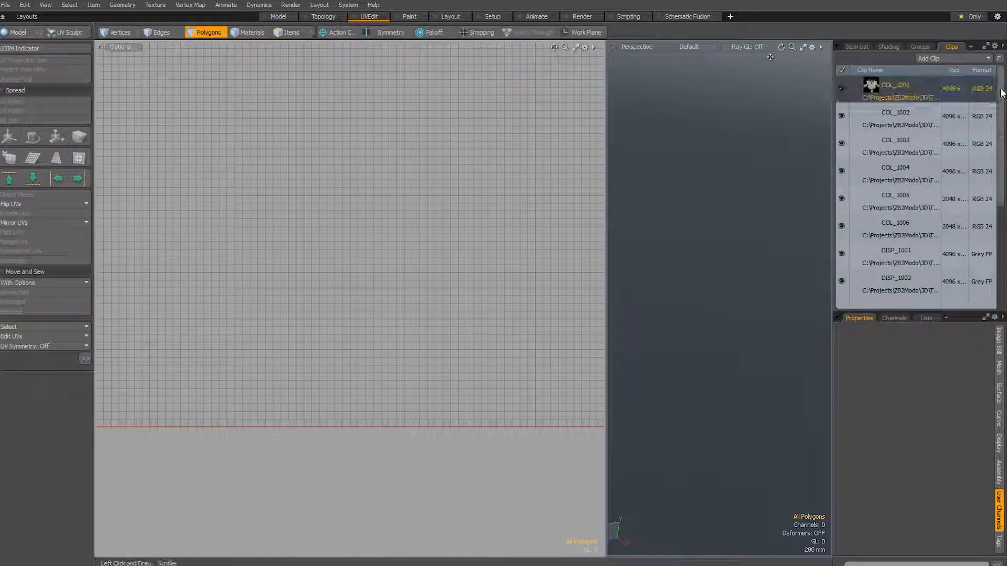
scroll(983, 228, "down", 4)
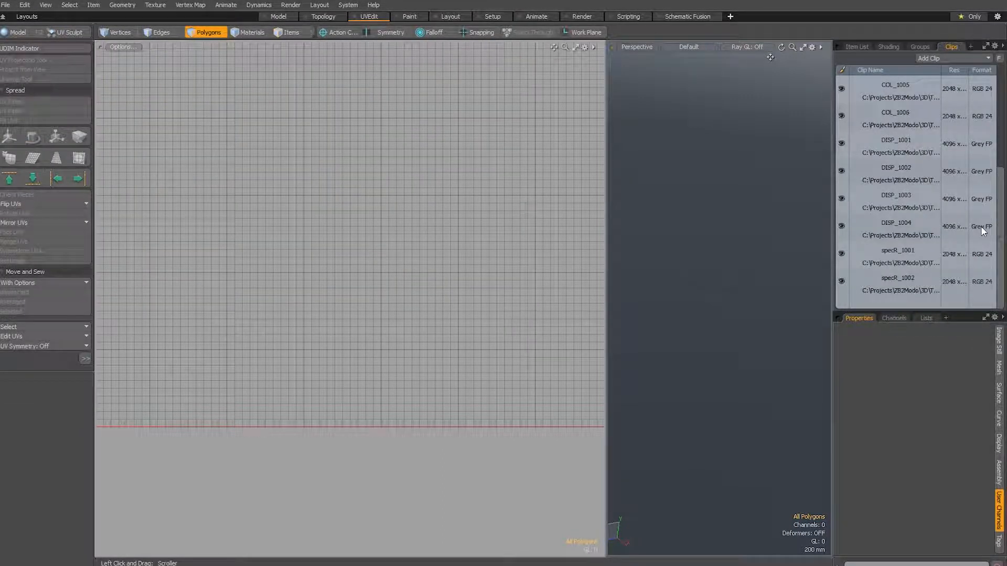
left_click_drag(982, 227, 960, 81)
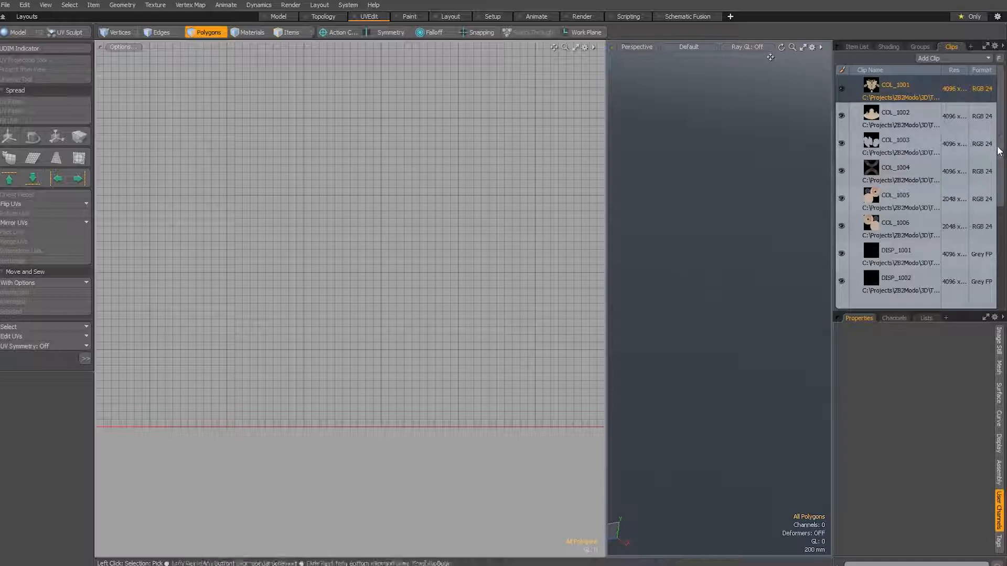
left_click_drag(999, 150, 1000, 173)
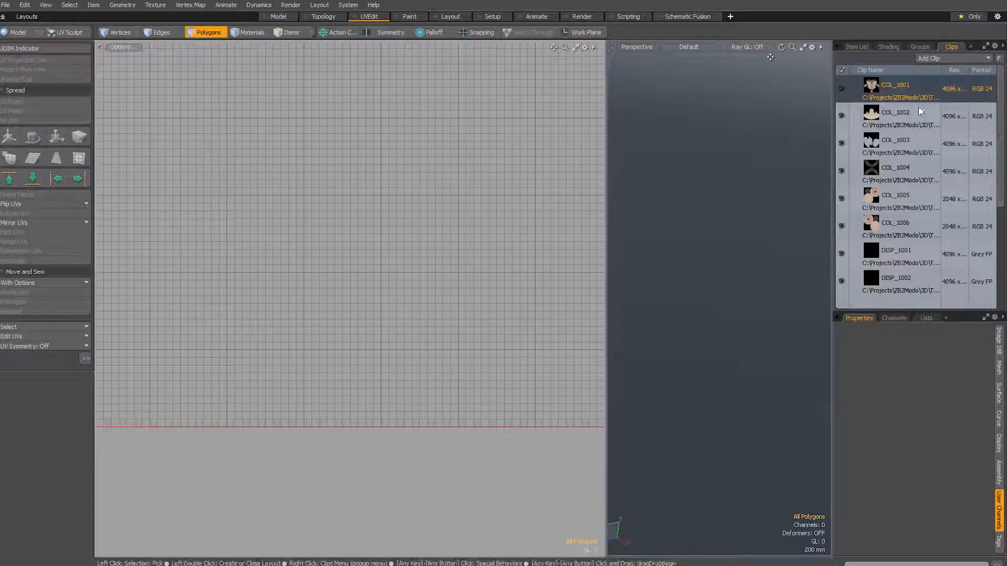
Start a tiled EXR export of the COL_1001 clip and copy the maps04\tiledexr2 folder path from the file manager for it
mouse_move(1002, 112)
left_mouse_down()
mouse_move(993, 299)
mouse_move(1003, 100)
left_mouse_up()
right_click(892, 85)
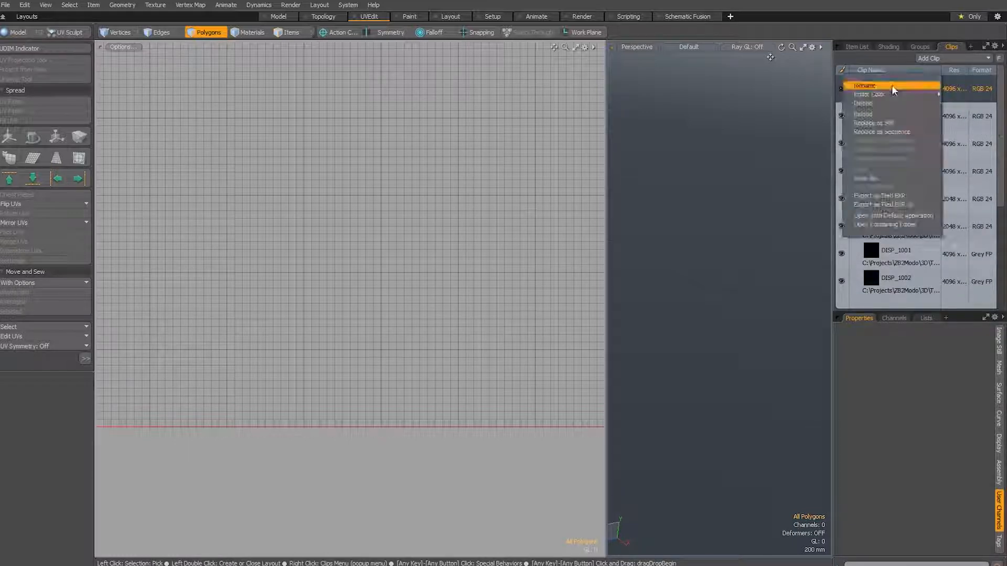
left_click(879, 204)
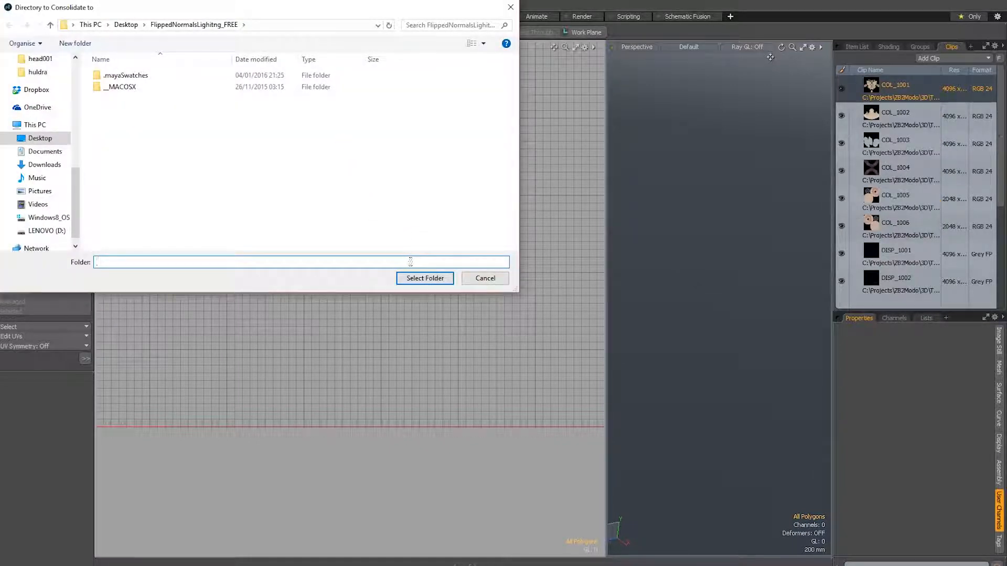
key("alt+Tab")
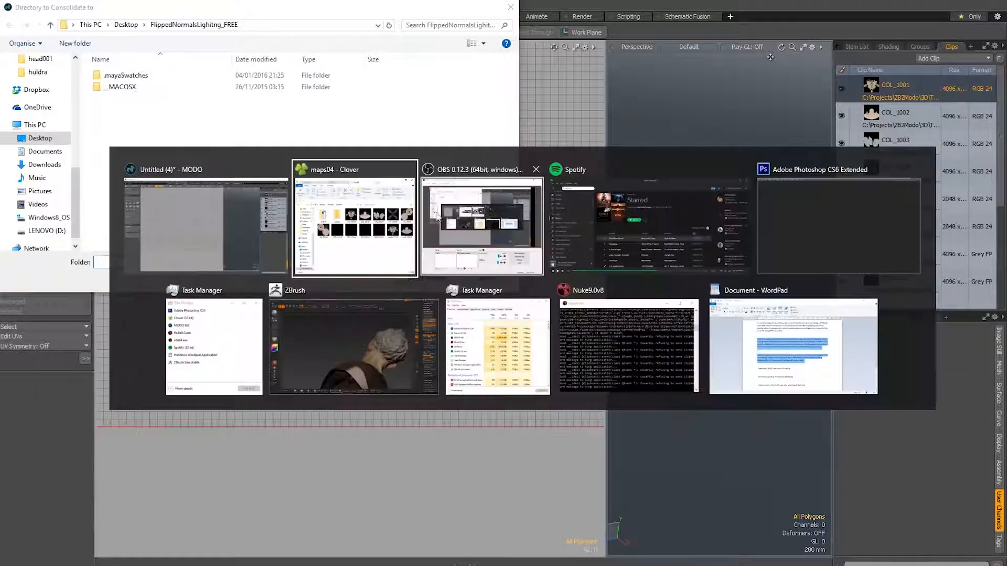
double_click(560, 181)
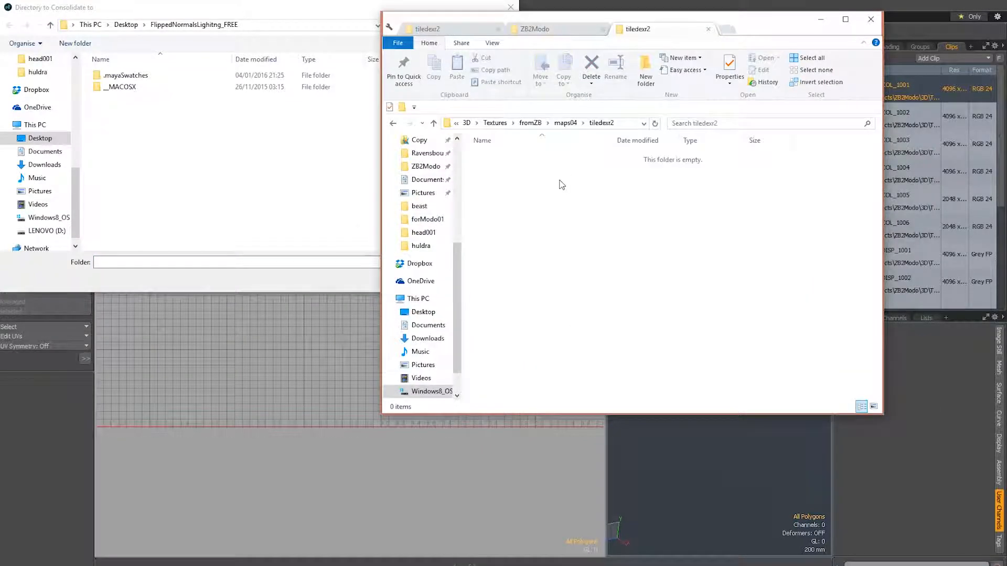
left_click(622, 124)
key("ctrl+c")
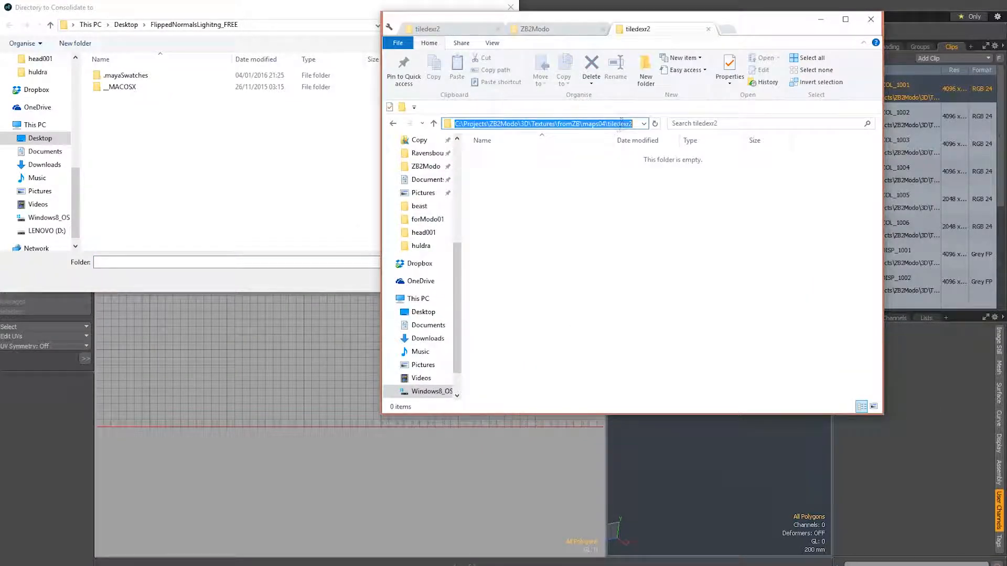
left_click(332, 241)
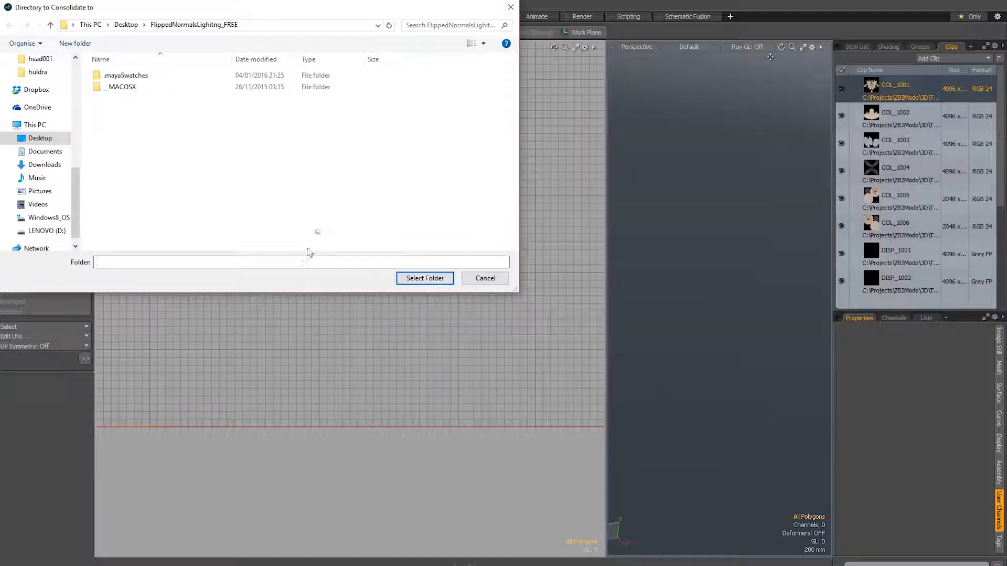
left_click(236, 262)
key("ctrl+v")
left_click(412, 278)
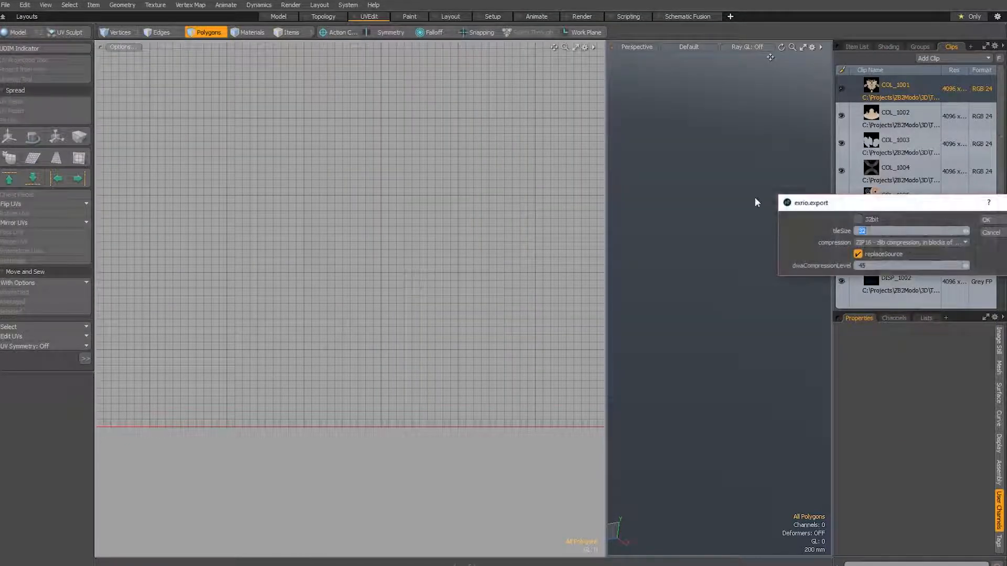
left_click_drag(851, 203, 718, 164)
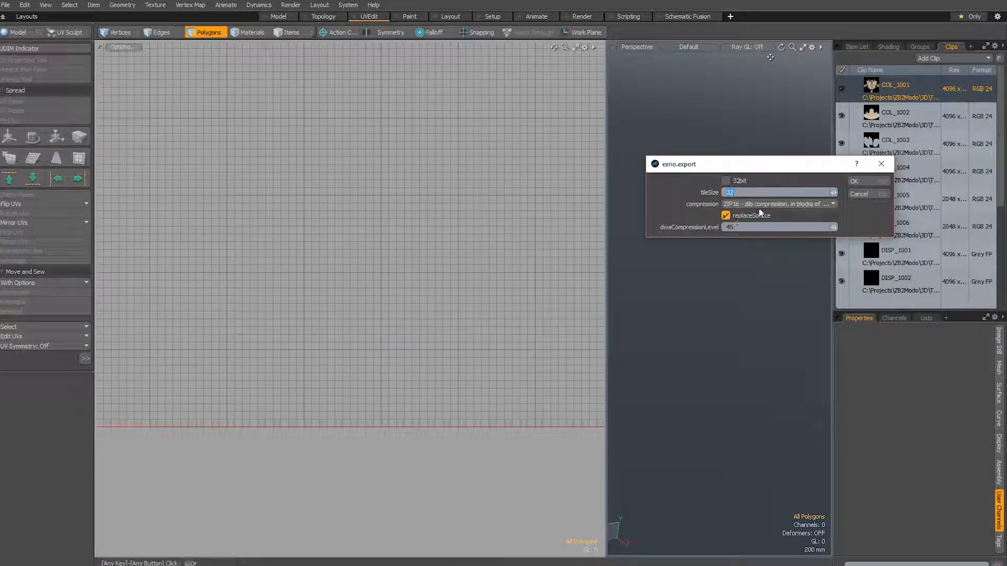
left_click(726, 216)
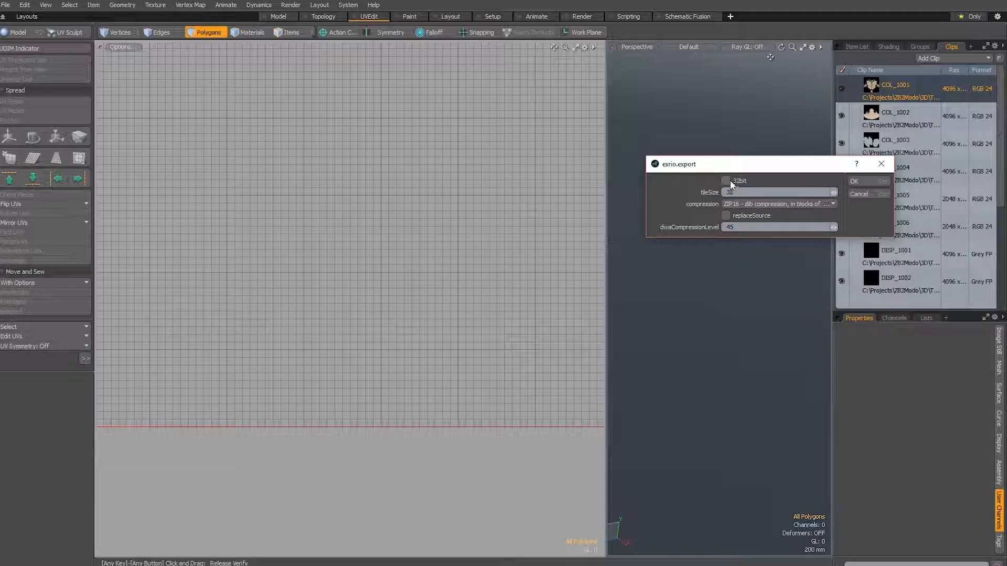
left_click_drag(812, 164, 743, 127)
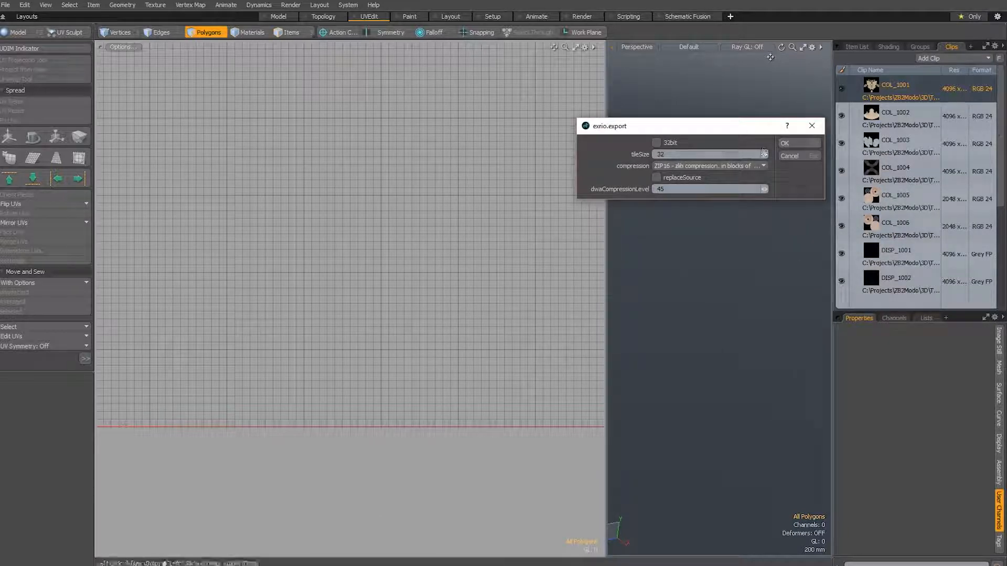
left_click(796, 158)
Select the clips DISP_1001 to DISP_1004, and after them specR_1001 and specR_1002, to point out each texture set
scroll(999, 173, "down", 3)
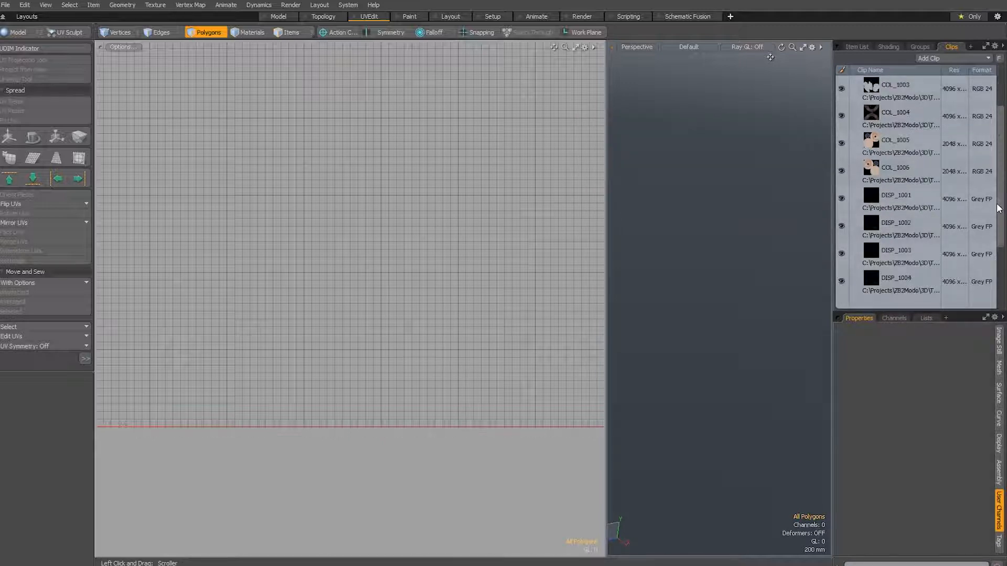
left_click(903, 177)
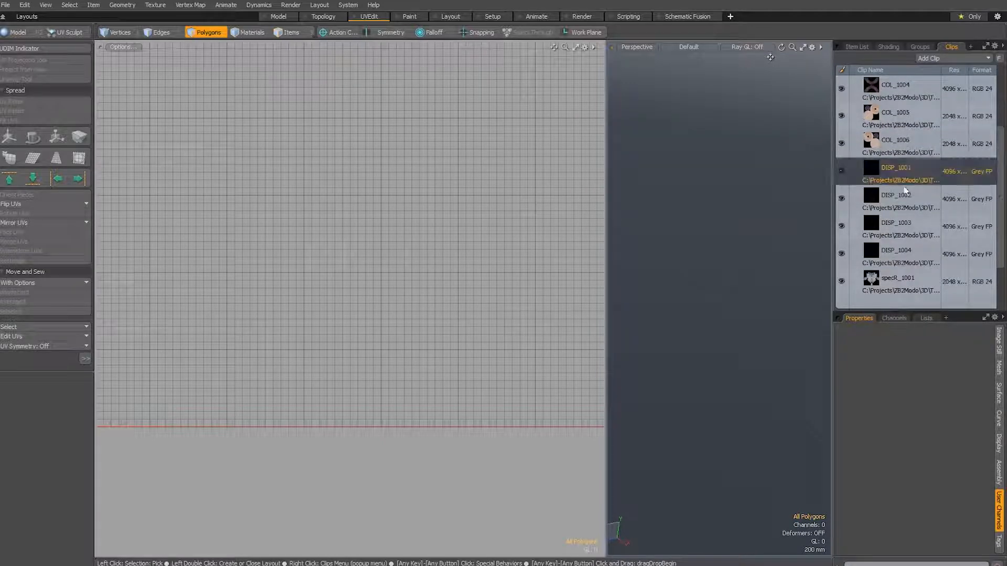
left_click(893, 258, "shift")
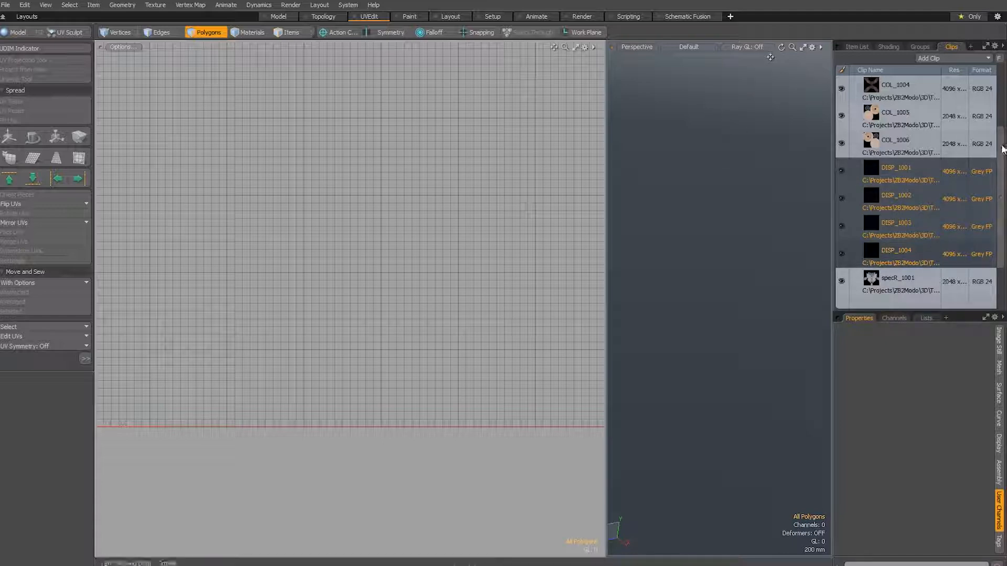
scroll(1003, 149, "down", 1)
left_click(915, 282)
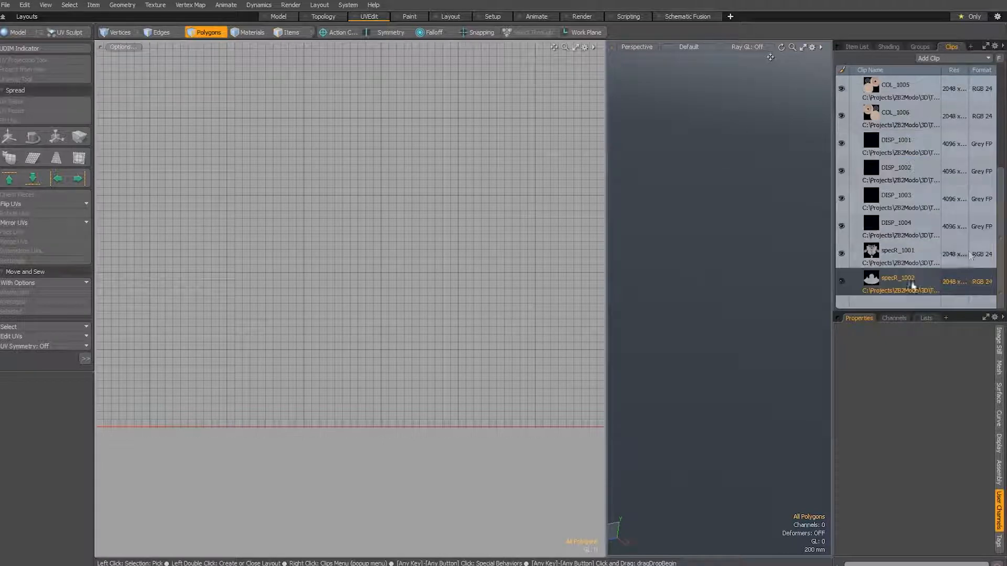
left_click(924, 259, "shift")
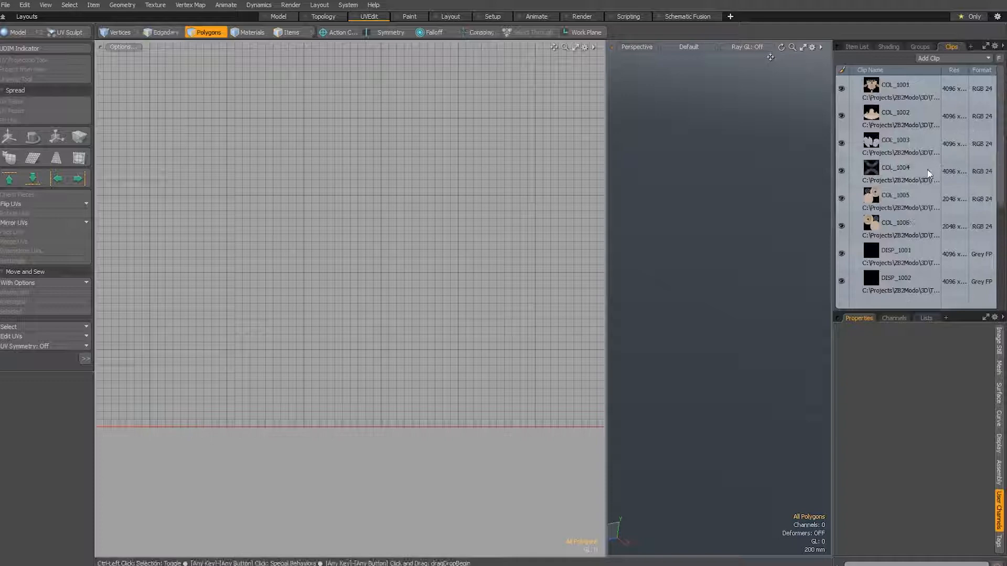
left_click(902, 222)
left_click(912, 90, "shift")
mouse_move(1002, 173)
left_mouse_down()
mouse_move(1003, 239)
mouse_move(1001, 171)
left_mouse_up()
right_click(905, 139)
left_click(897, 255)
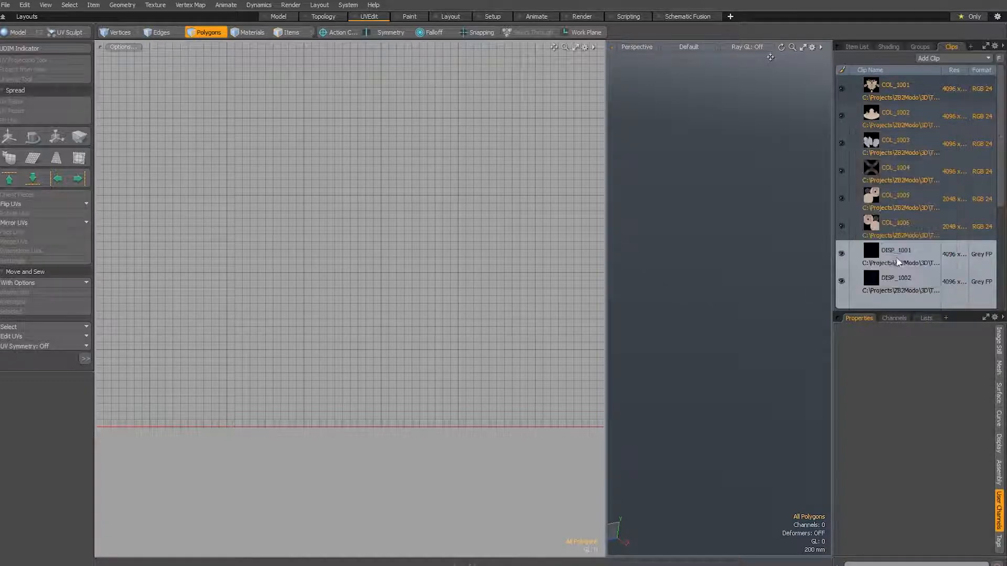
type("C:\\Projects\\ZB2Modo\\3D\\Textures\\fromZB\\maps04\\tiledexr2")
left_click(422, 278)
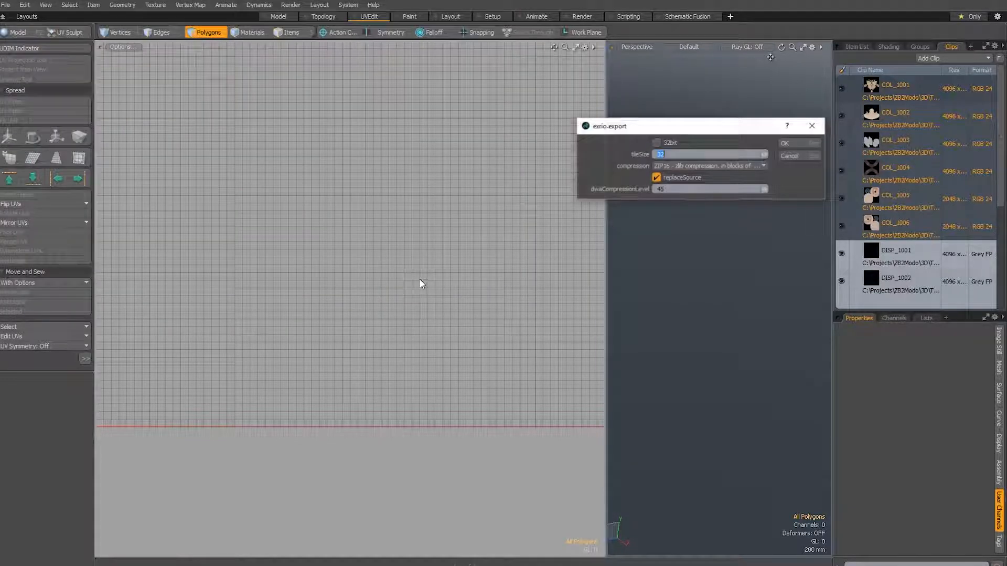
left_click(800, 157)
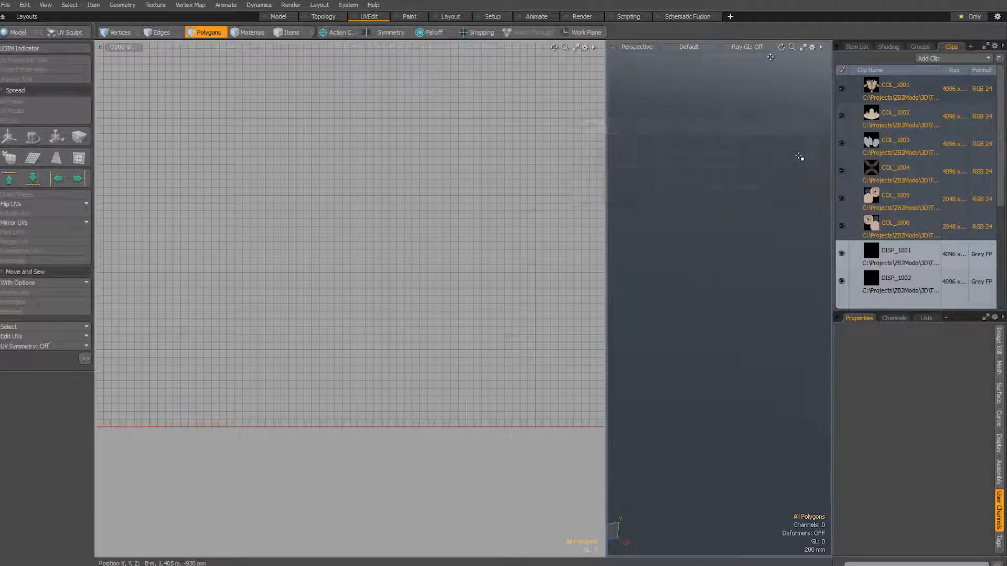
Export clips DISP_1001 to DISP_1004 as 32-bit tiled EXRs to maps04\tiledexr2, with tile size 32, ZIP16 compression and source replacement on
left_click(896, 248)
left_click_drag(1003, 193, 1004, 262)
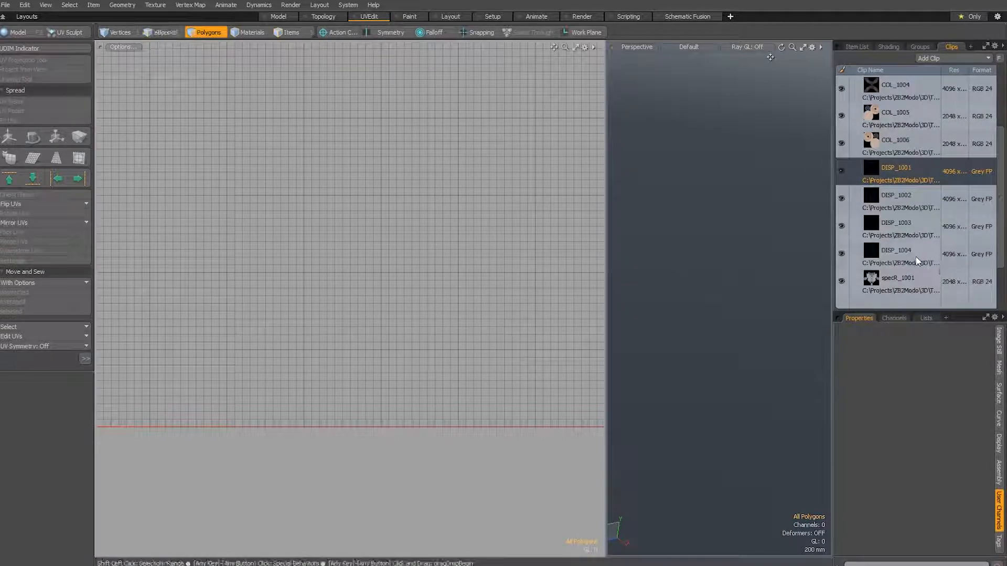
left_click(916, 258, "shift")
right_click(899, 234)
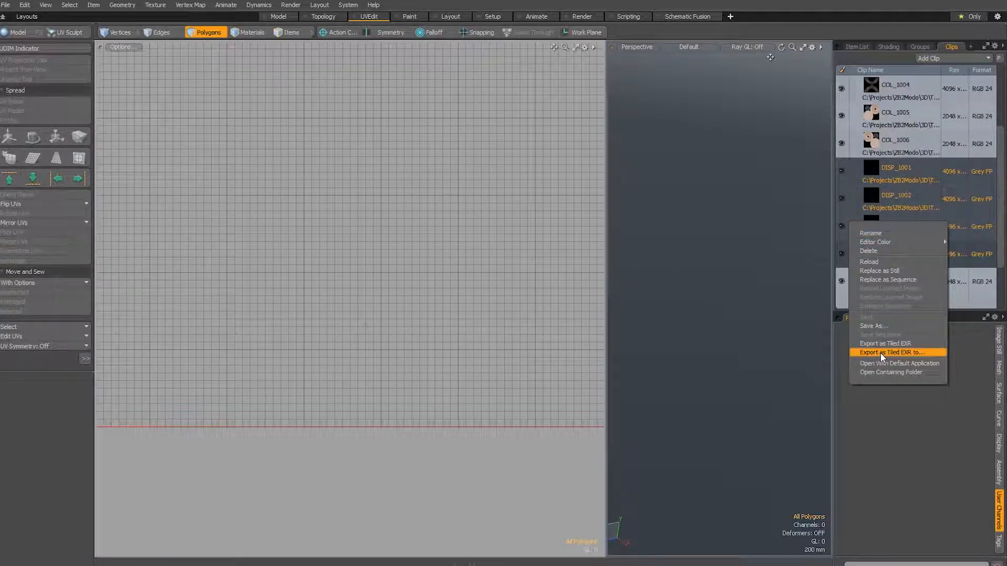
left_click(883, 355)
key("ctrl+v")
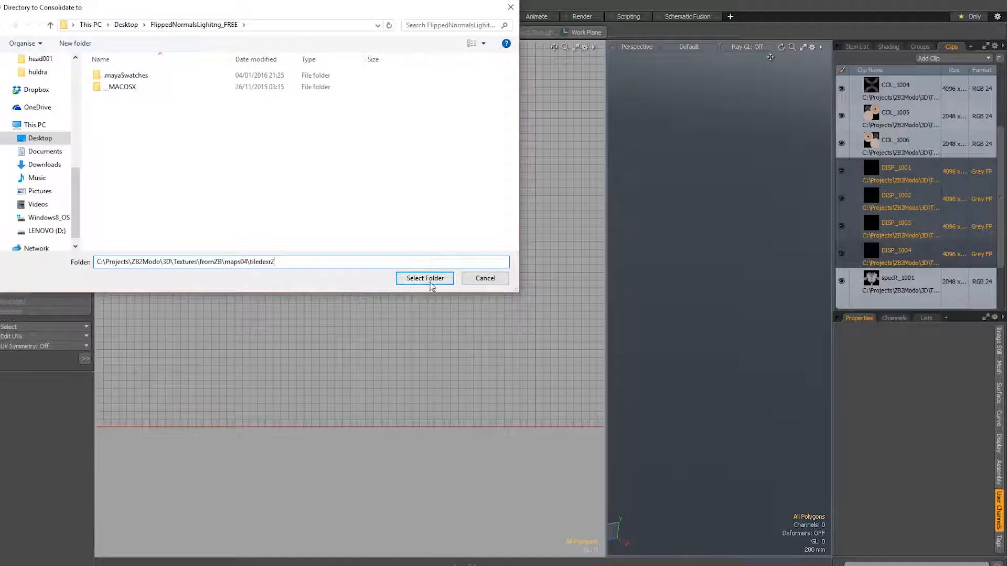
left_click(432, 281)
left_click(673, 143)
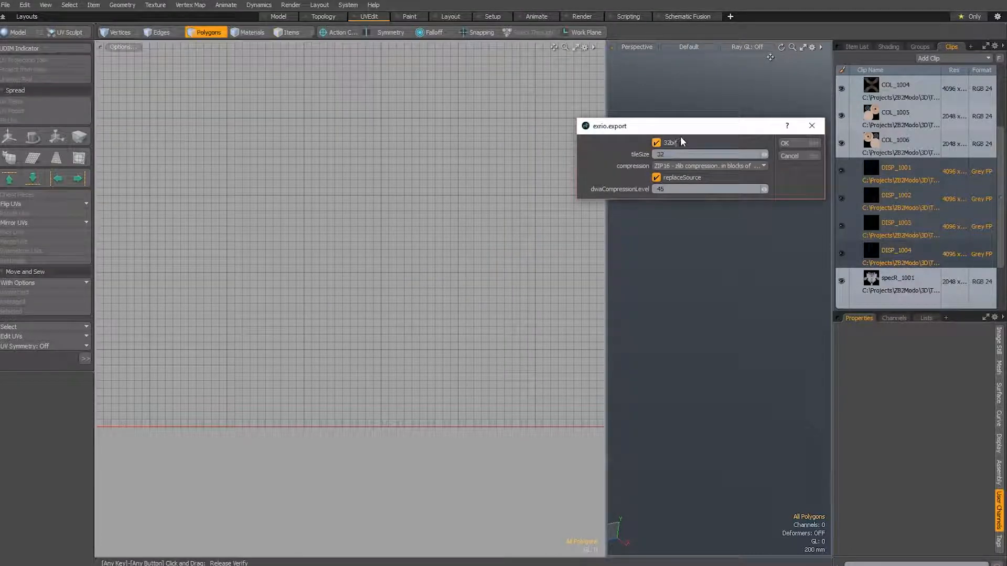
left_click(794, 144)
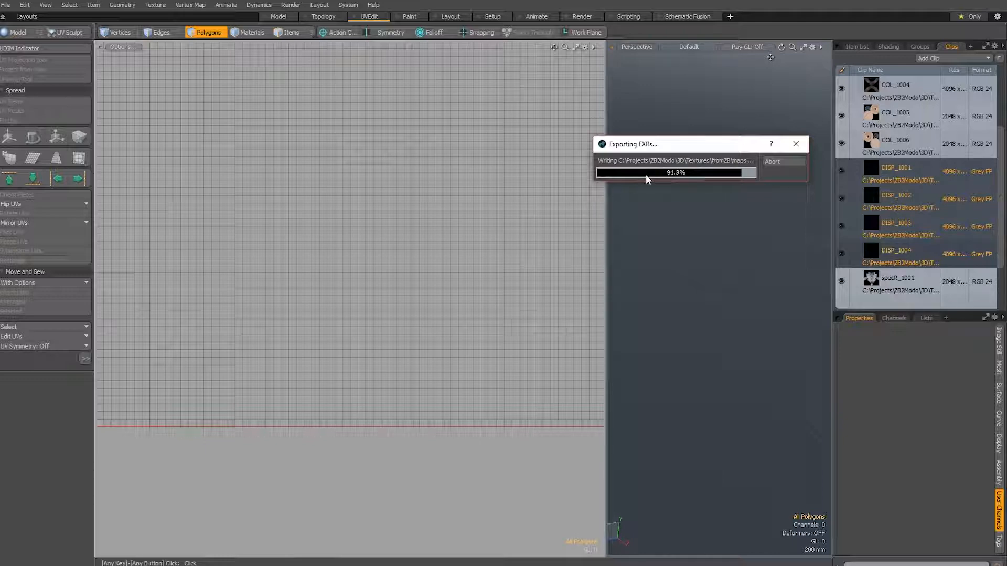
Check the exported DISP EXR files in the tiledexr2 folder in the file manager and return to Modo
key("alt+Tab")
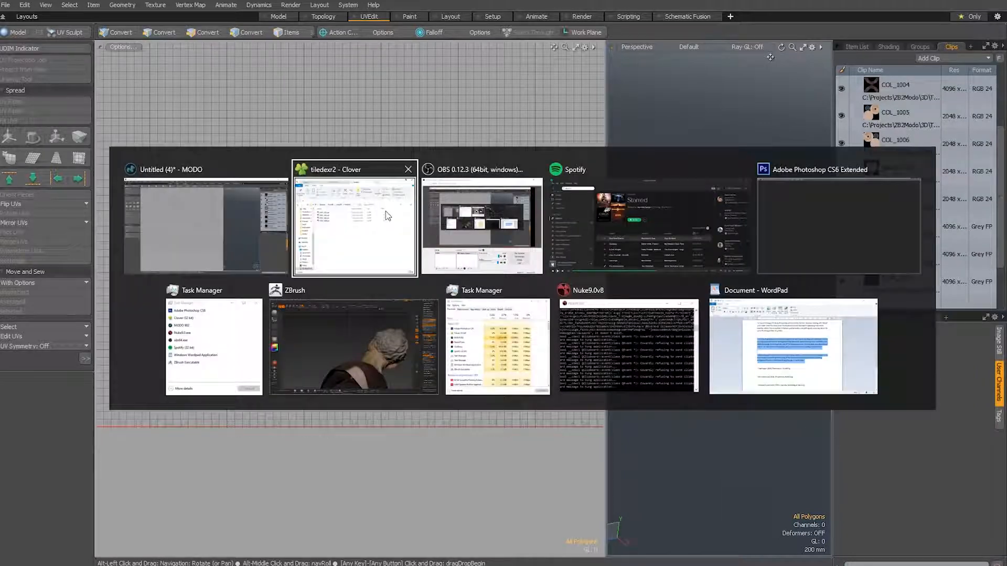
left_click_drag(575, 284, 510, 153)
left_click(569, 288)
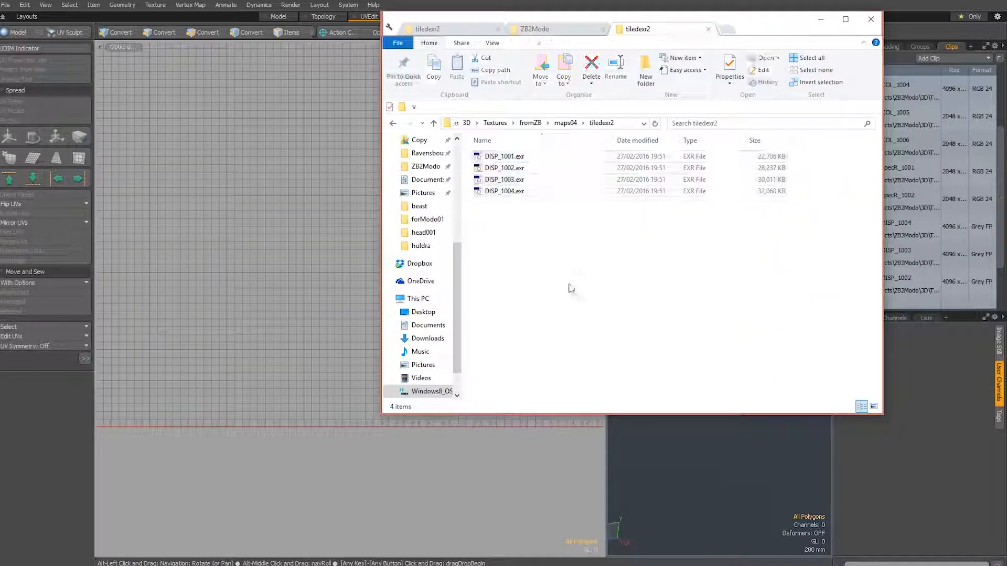
left_click_drag(612, 313, 493, 147)
left_click(591, 265)
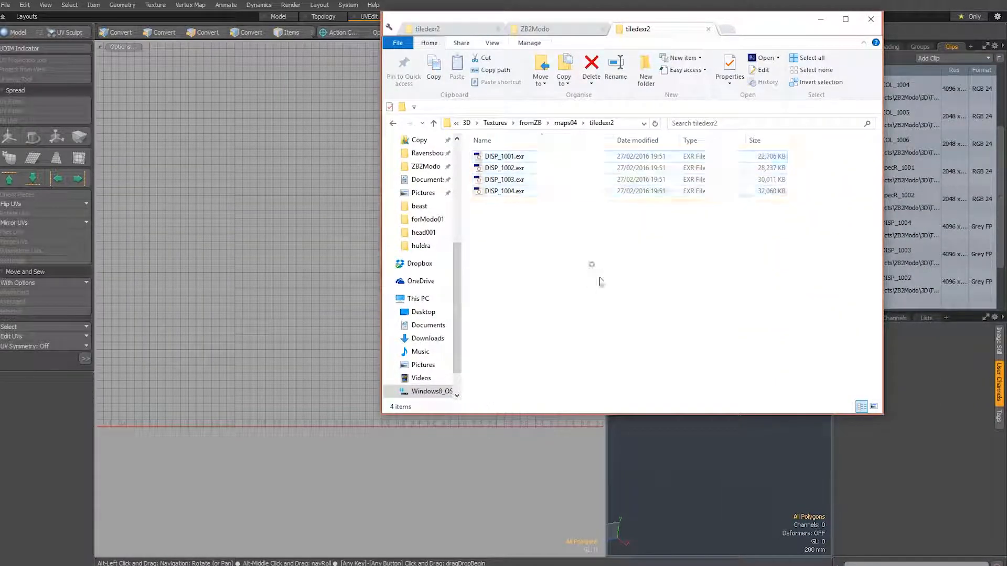
left_click(686, 467)
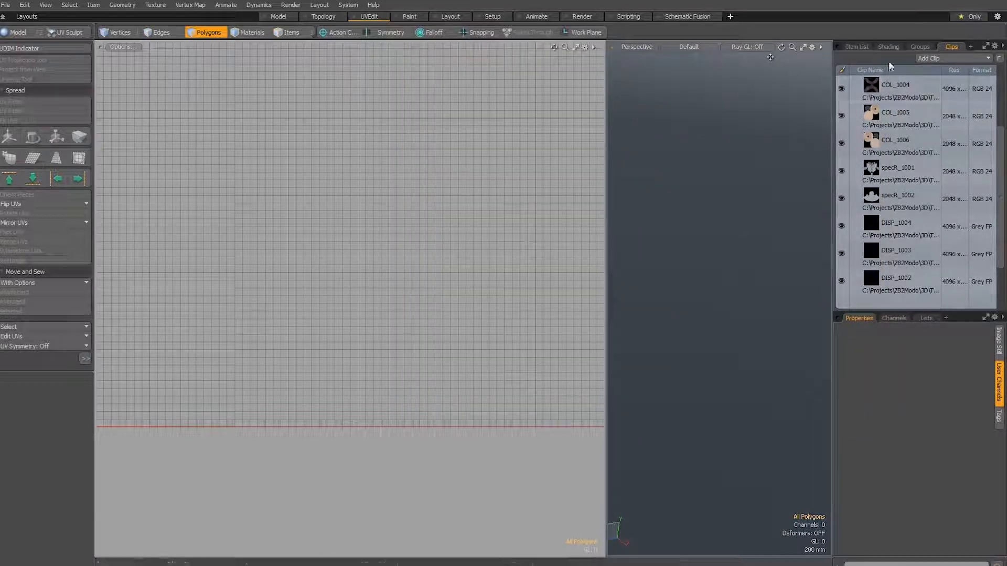
Start a new scene, load DISP_1001 to DISP_1004 from the tiledexr2 folder as UDIMs, and inspect the DISP clip folder's contents
key("ctrl+n")
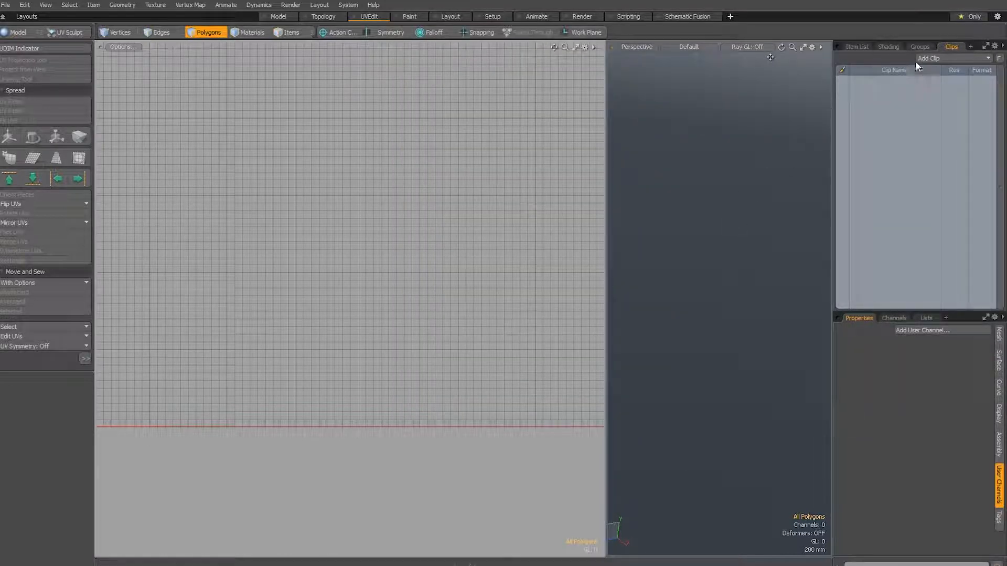
left_click(933, 58)
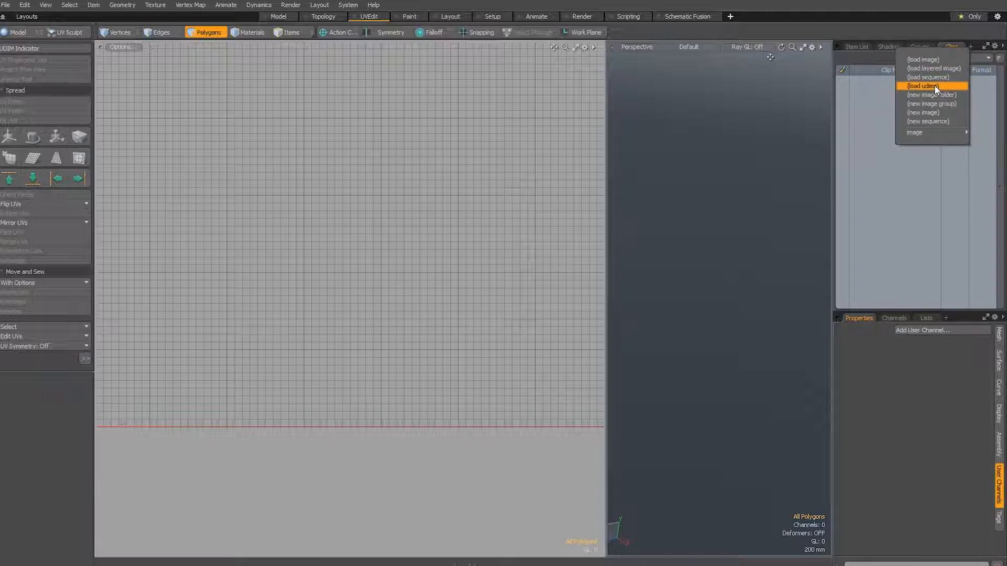
left_click(860, 130)
left_click(931, 60)
left_click(923, 87)
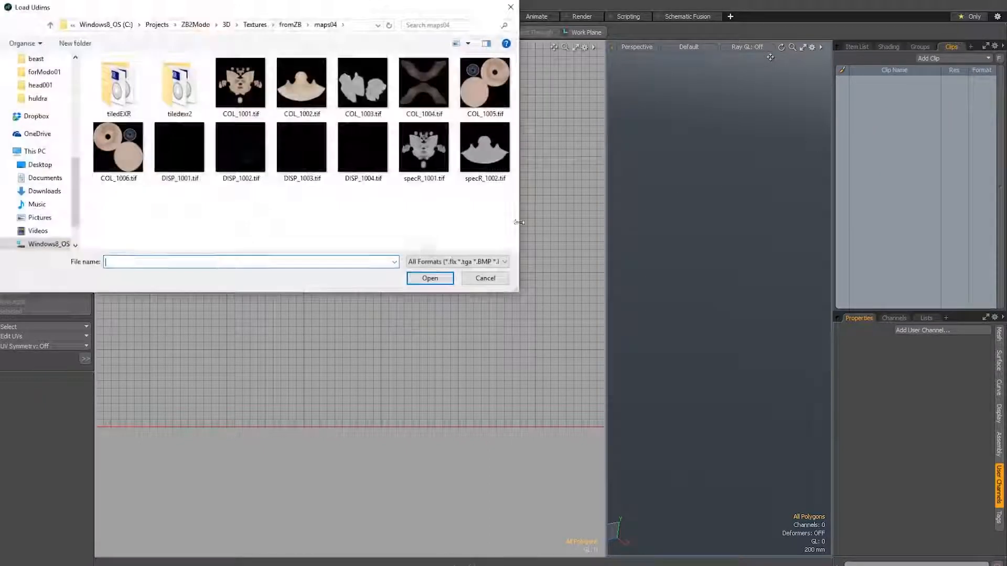
double_click(194, 94)
left_click_drag(394, 187, 95, 57)
left_click(430, 278)
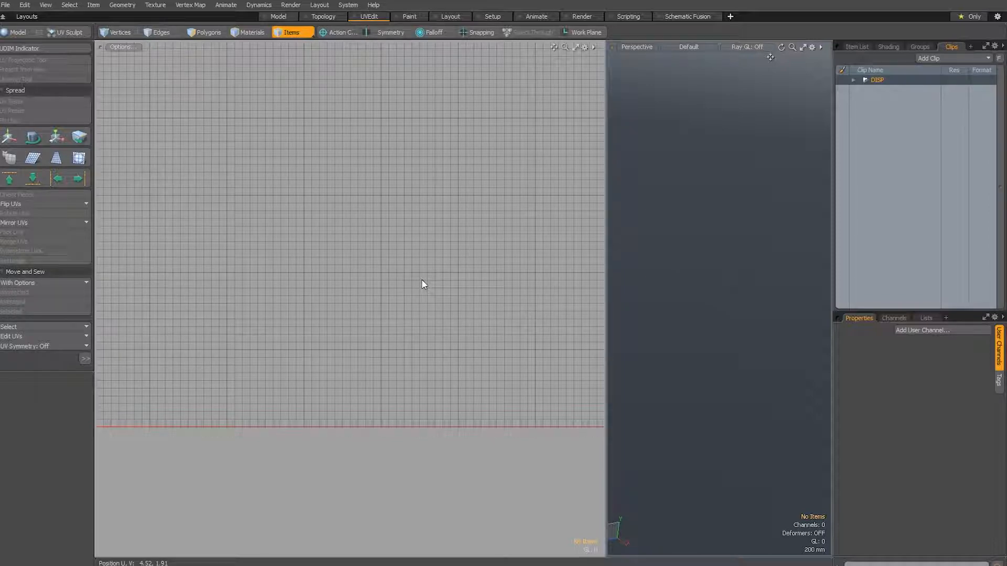
left_click(853, 80)
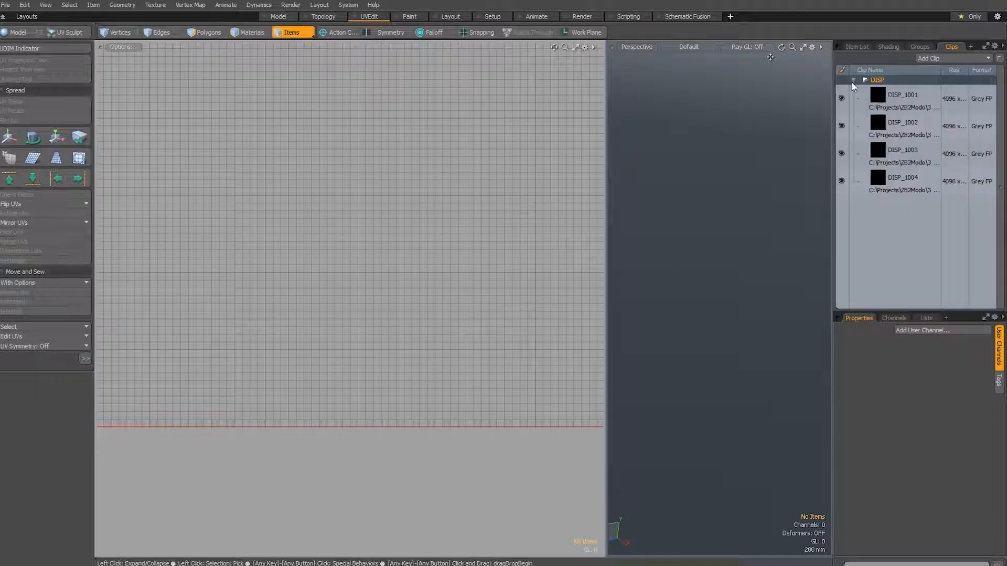
left_click(853, 80)
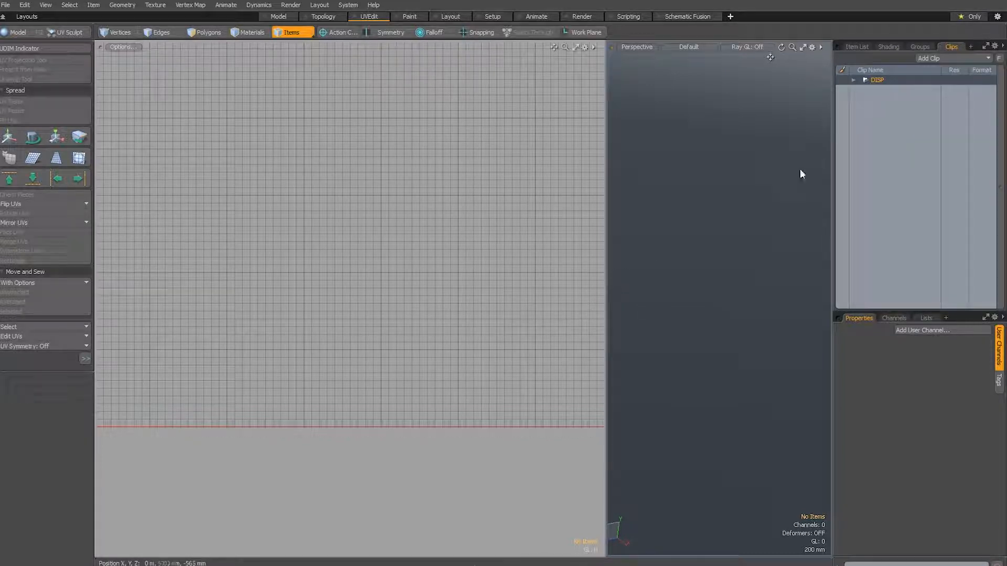
scroll(454, 290, "down", 2)
scroll(400, 321, "down", 2)
left_click_drag(454, 290, 355, 331, "alt")
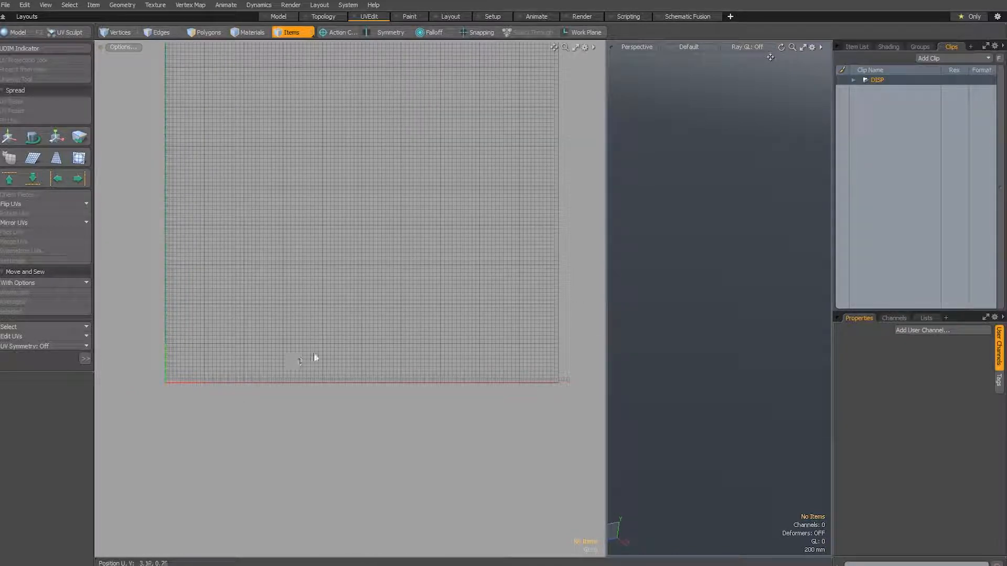
left_click_drag(312, 361, 320, 393, "alt+shift")
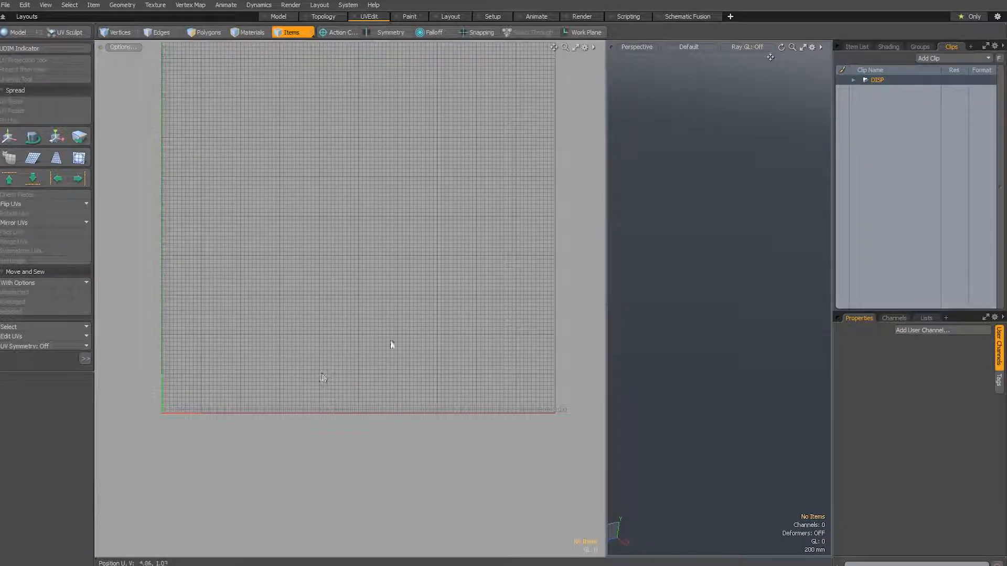
scroll(378, 355, "up", 1)
left_click_drag(379, 355, 390, 389, "alt")
scroll(377, 371, "down", 1)
scroll(386, 380, "up", 1)
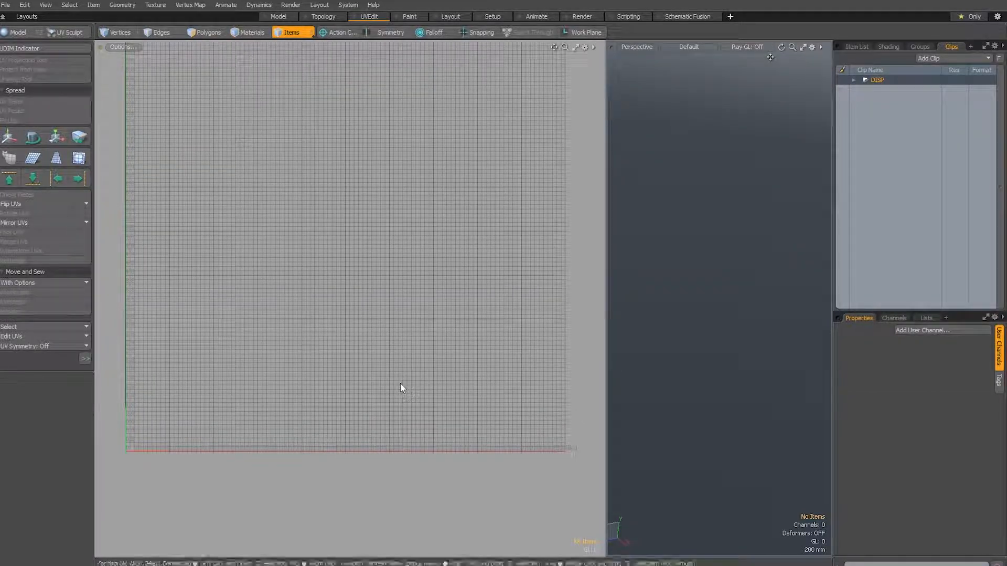